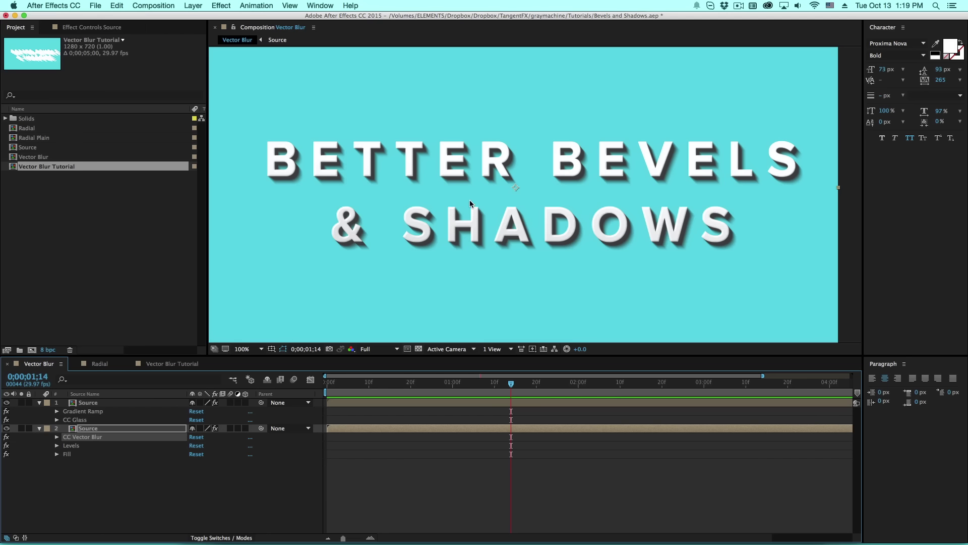
Deselect the Source layer and switch from the Radial comp to the empty Vector Blur Tutorial composition
left_click(386, 285)
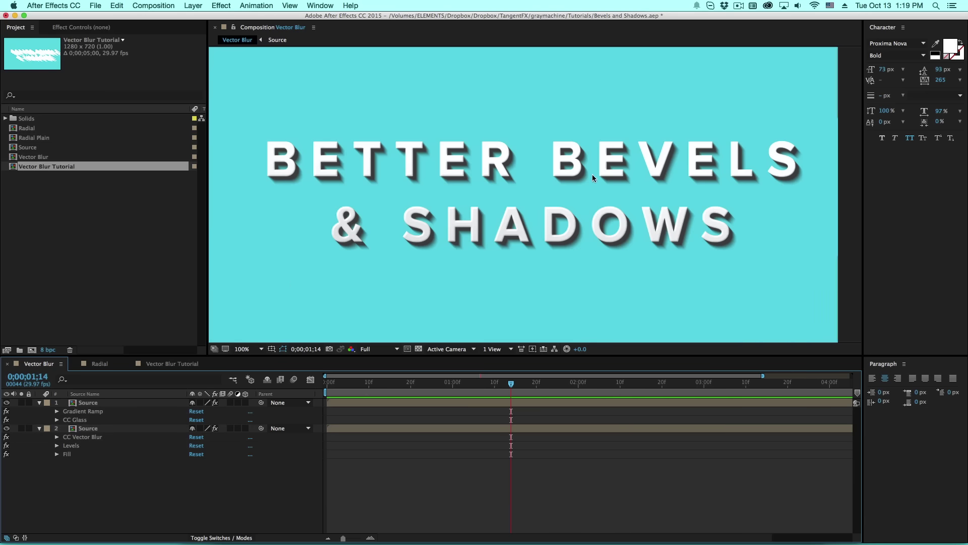
left_click(89, 369)
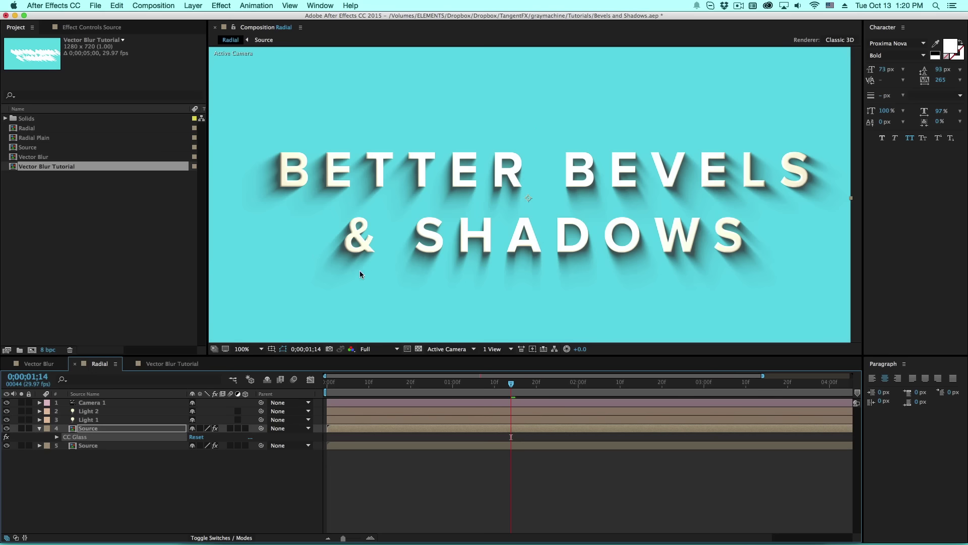
left_click(172, 363)
Place the Source precomp into Vector Blur Tutorial and duplicate it
left_click_drag(28, 147, 213, 341)
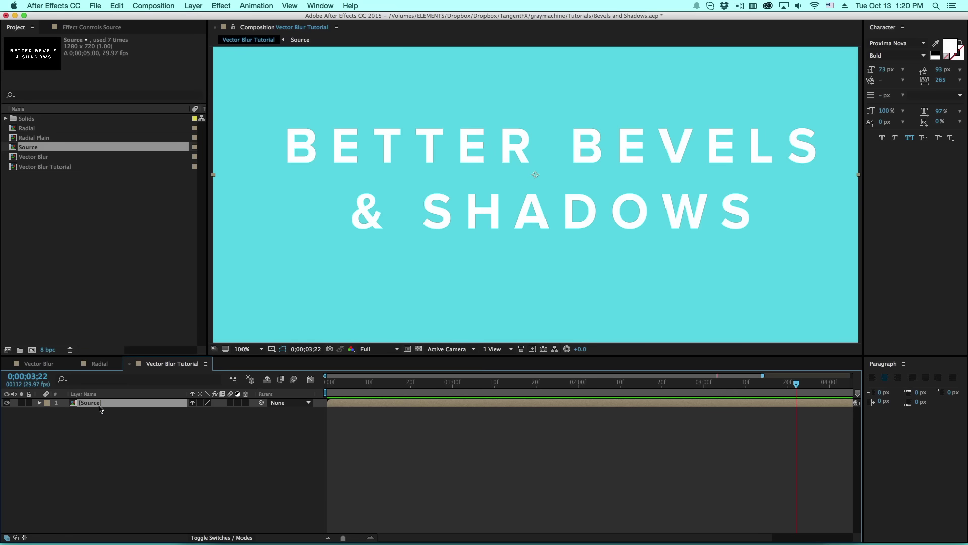
key("super+d")
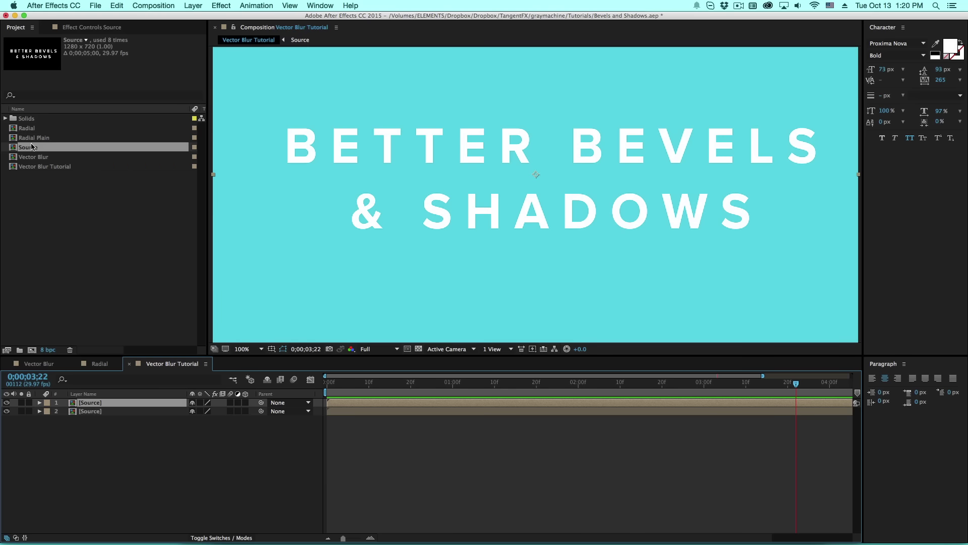
double_click(109, 403)
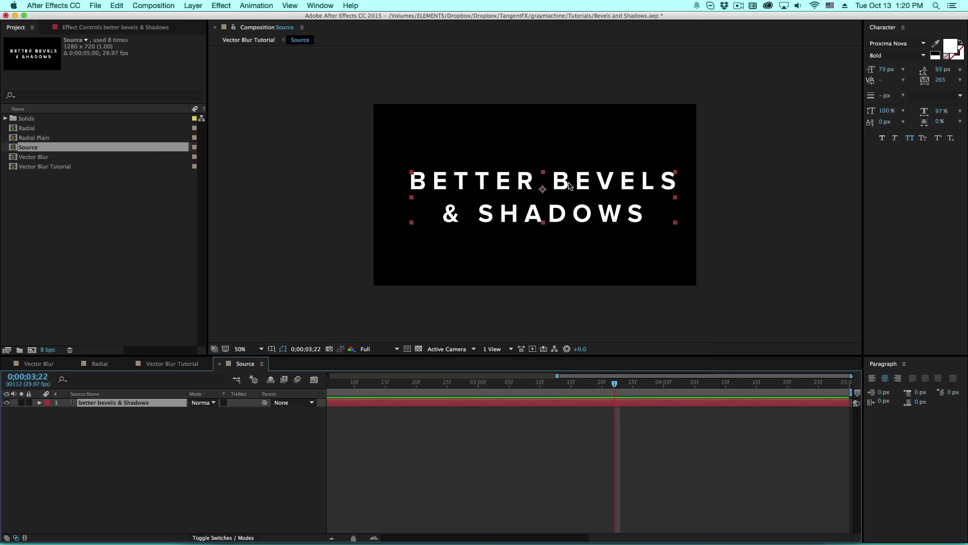
key("super+w")
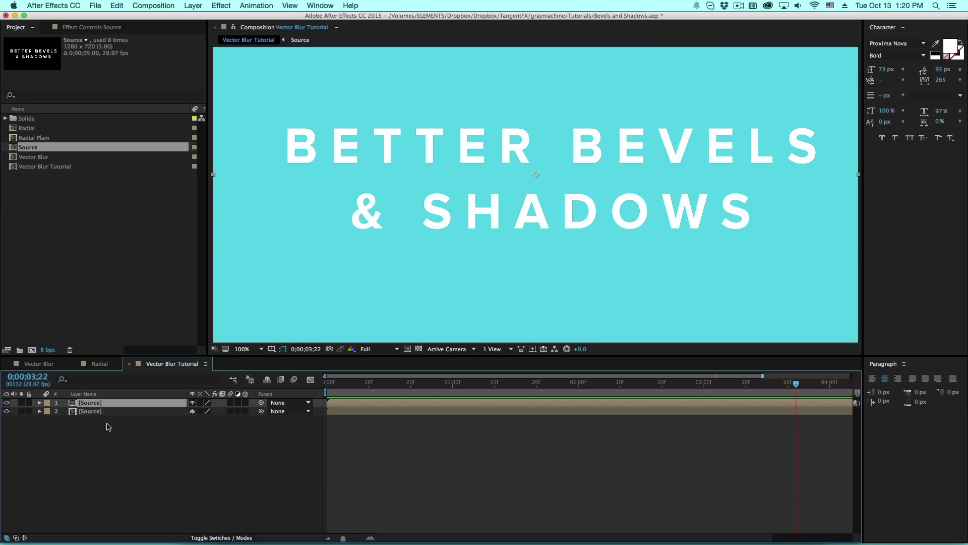
double_click(117, 403)
key("super+w")
Hide the top Source copy and rename the lower copy 'Shadow'
left_click(8, 401)
left_click(8, 417)
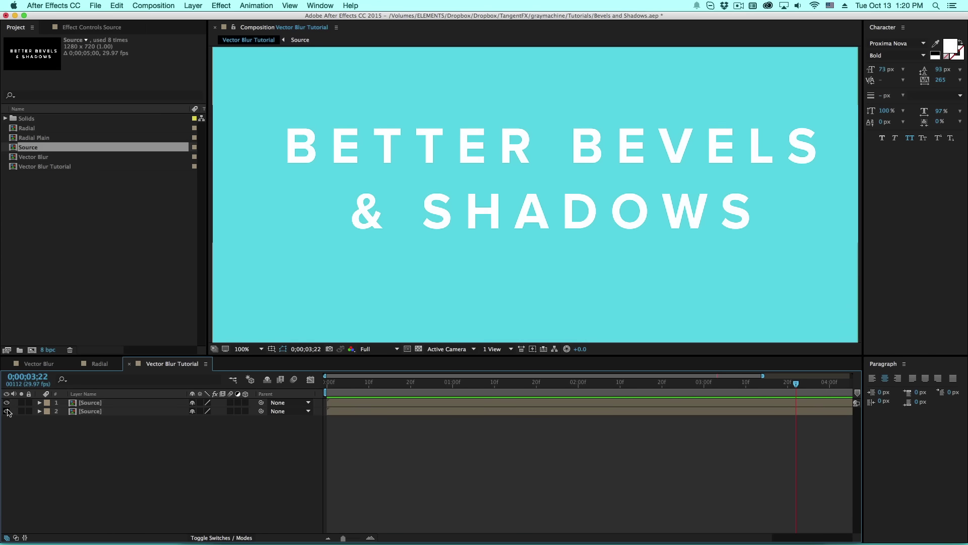
left_click(91, 412)
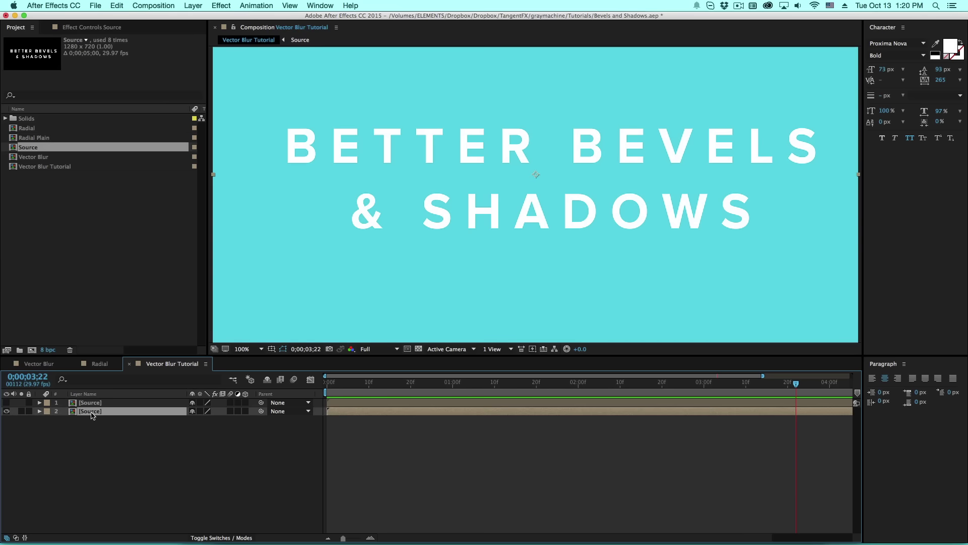
key("Return")
type("Shadow")
key("Return")
scroll(287, 274, "up", 2)
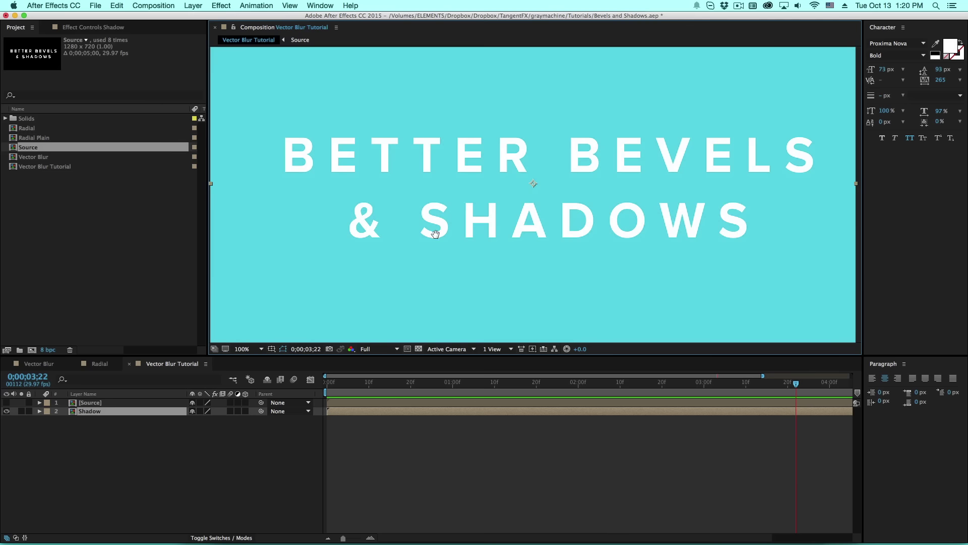
Apply CC Vector Blur to the Shadow layer and raise its Amount to 103
left_click(216, 4)
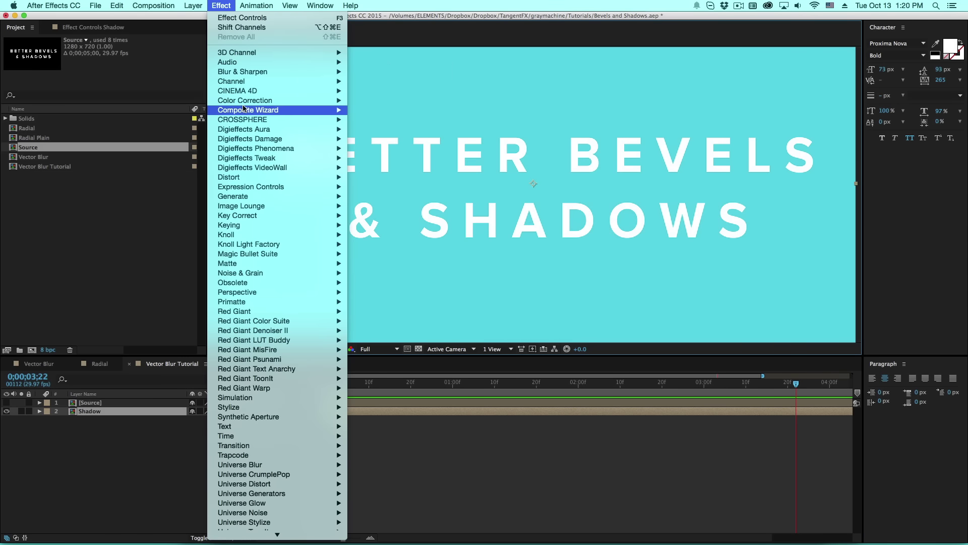
mouse_move(252, 73)
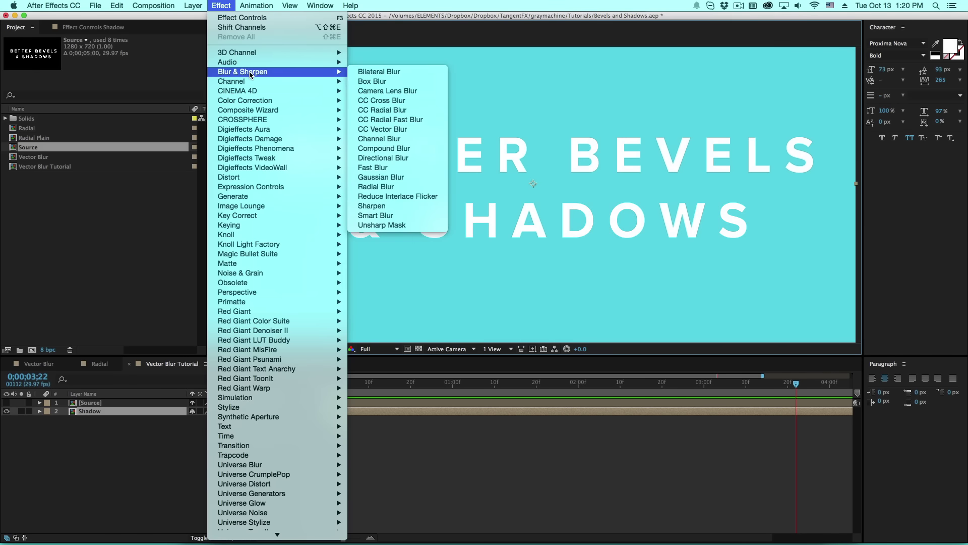
left_click(394, 129)
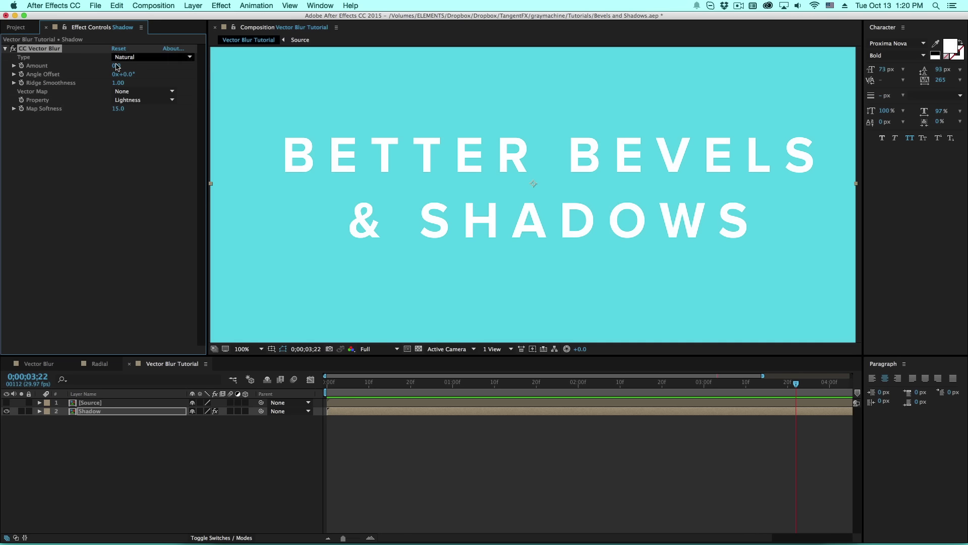
left_click(150, 59)
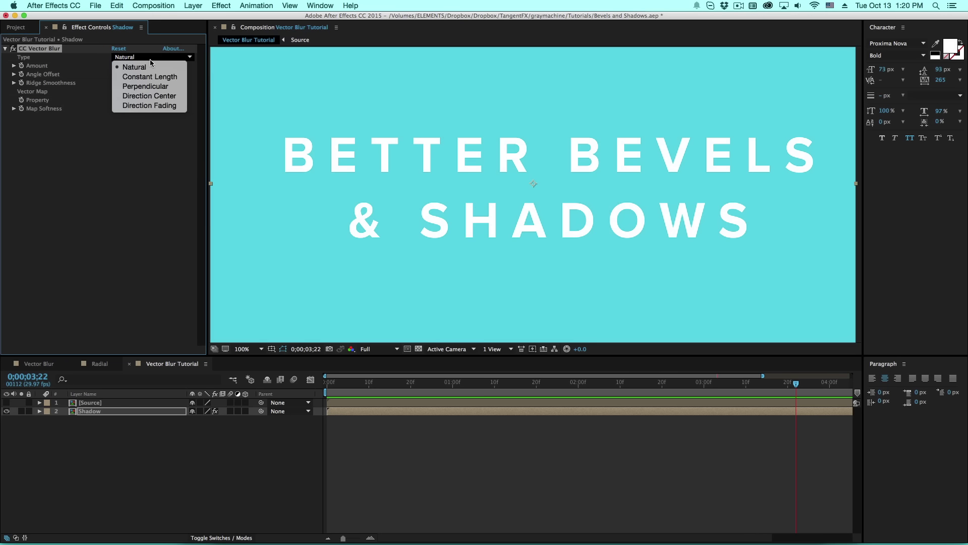
left_click(151, 105)
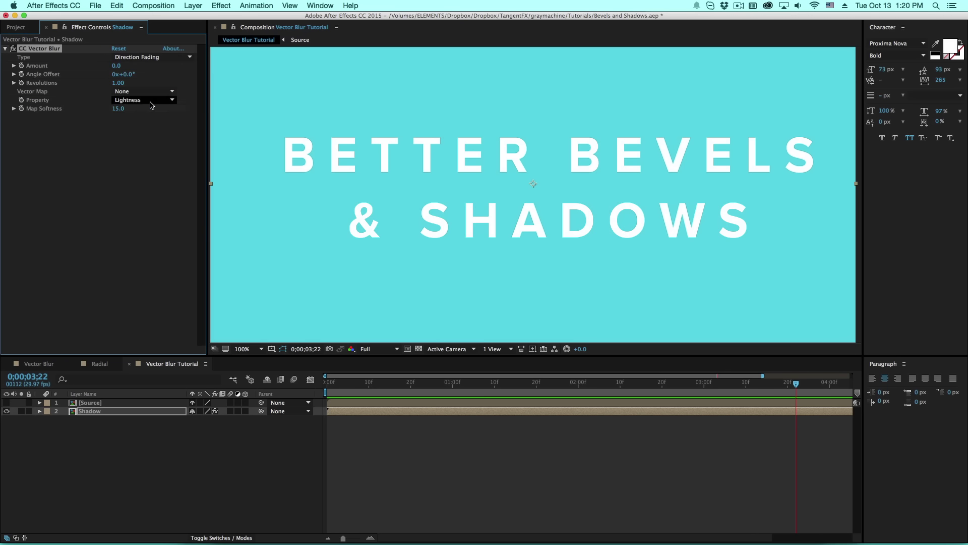
left_click_drag(117, 66, 181, 77)
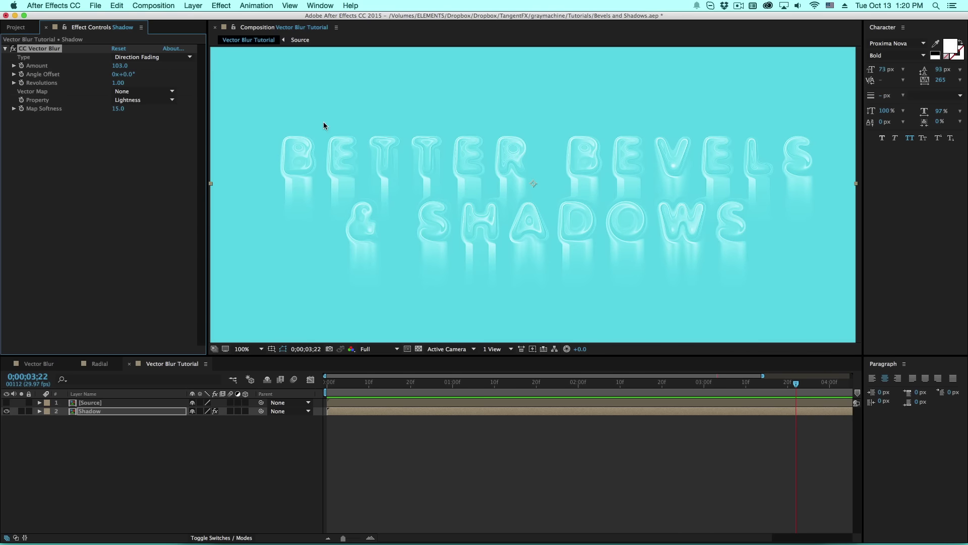
Set the vector blur Type to Direction Center and Map Softness to 0
left_click(135, 57)
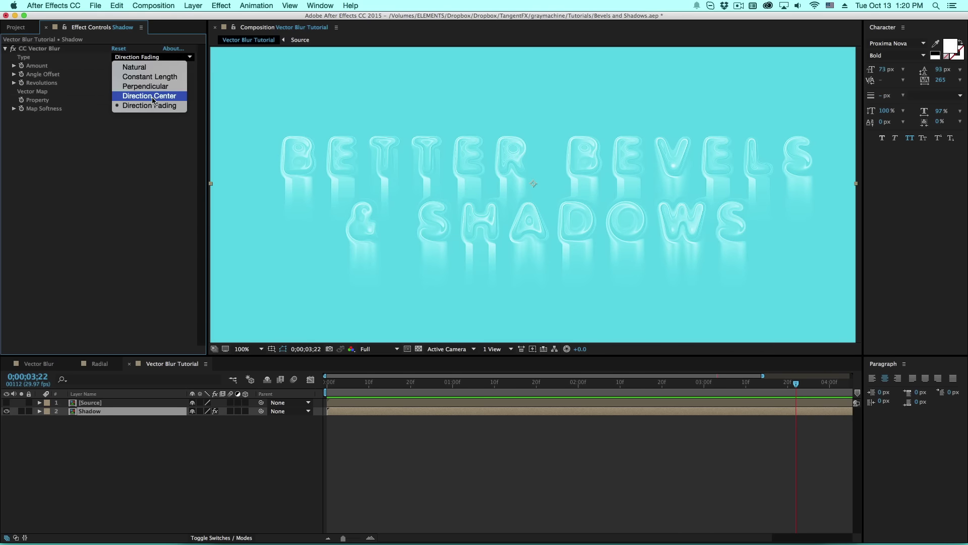
left_click(154, 98)
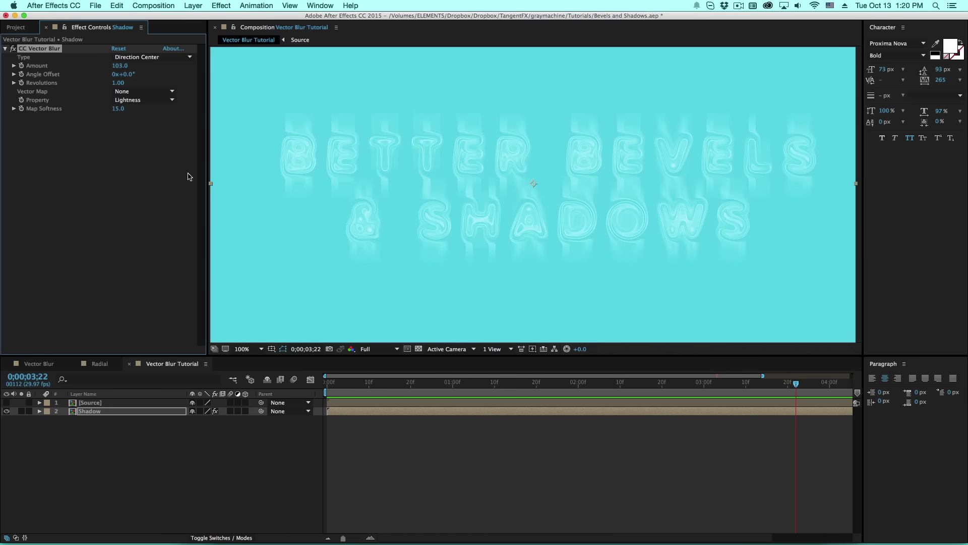
left_click(118, 109)
type("0")
key("Return")
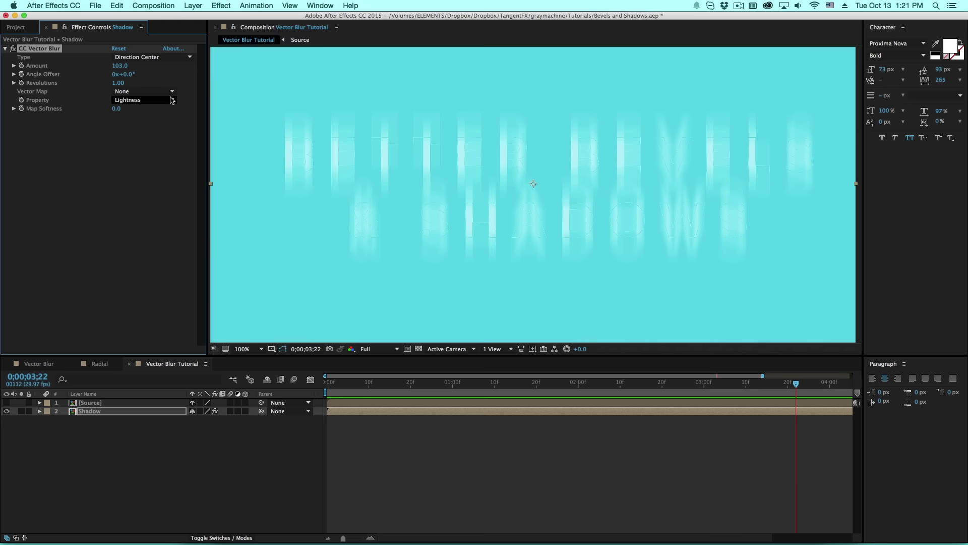
Add a Fill effect to the Shadow layer with a dark grey colour
left_click(209, 5)
mouse_move(262, 196)
left_click(366, 341)
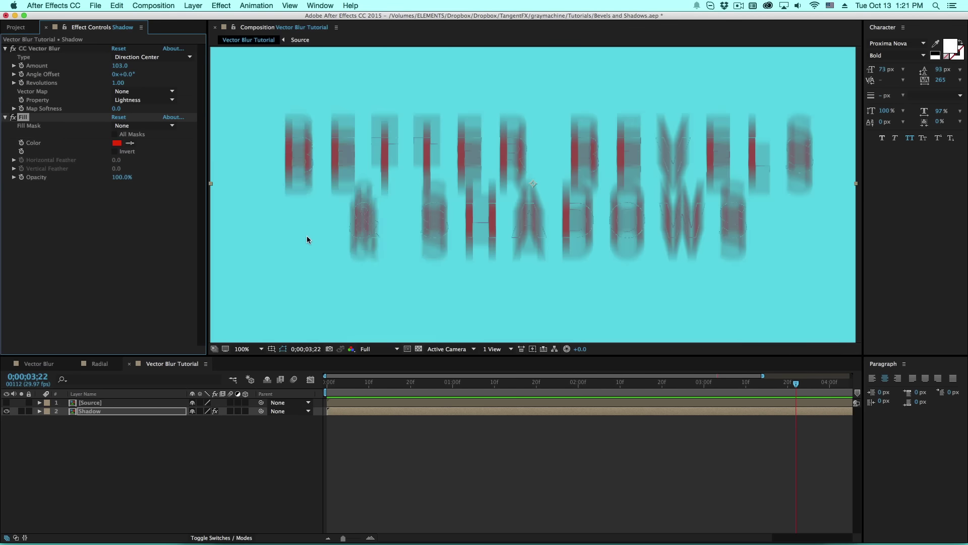
left_click(117, 143)
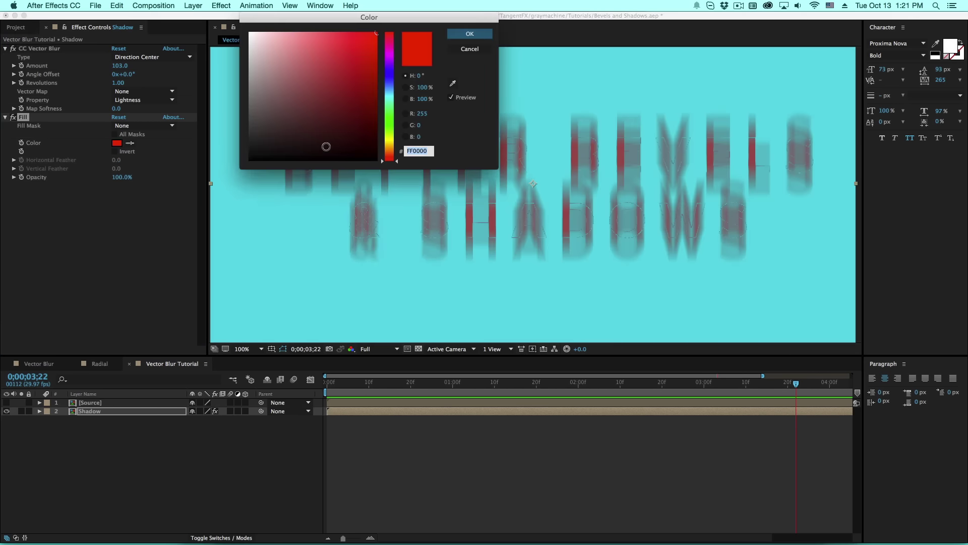
left_click_drag(309, 145, 217, 136)
key("Return")
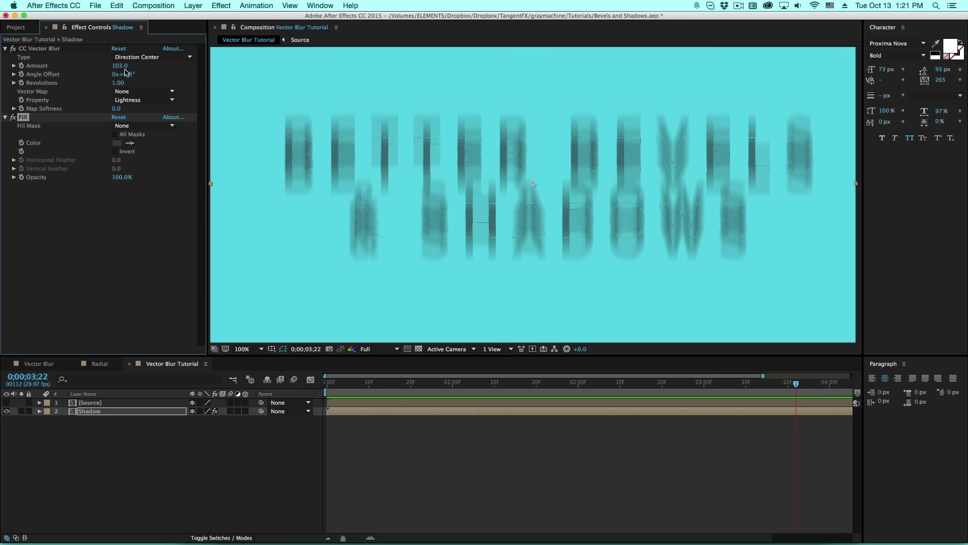
Set the vector blur to Direction Fading, Amount 158, Angle Offset 40°
left_click_drag(120, 65, 146, 74)
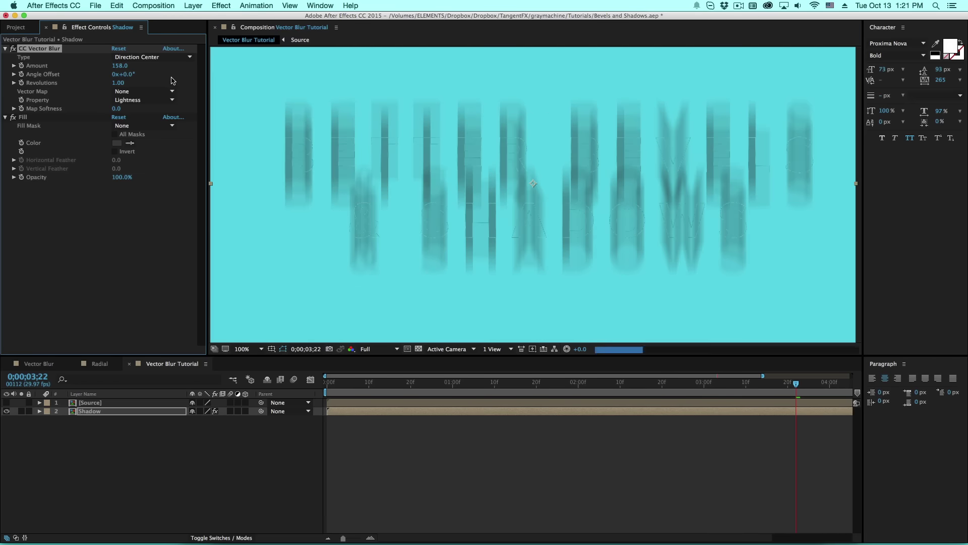
left_click(151, 57)
left_click(164, 107)
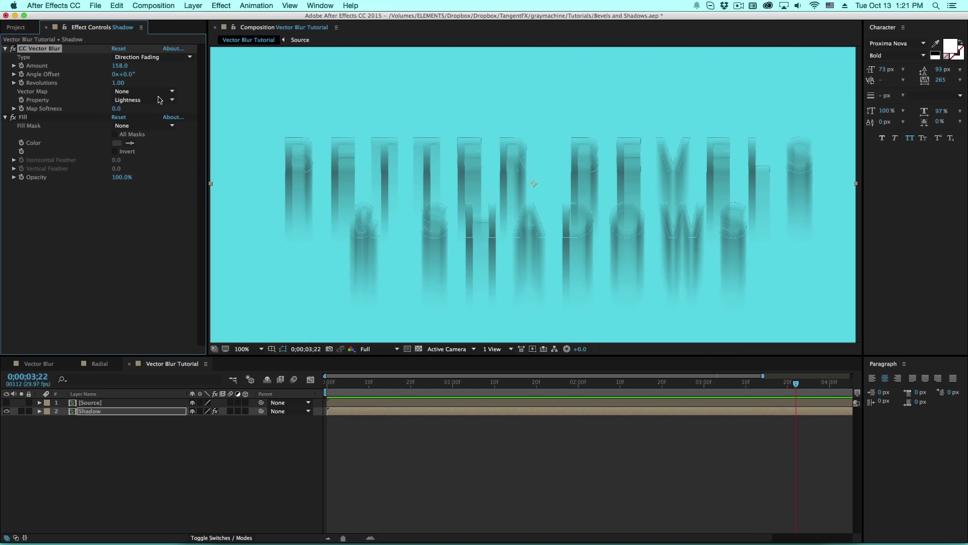
left_click(126, 70)
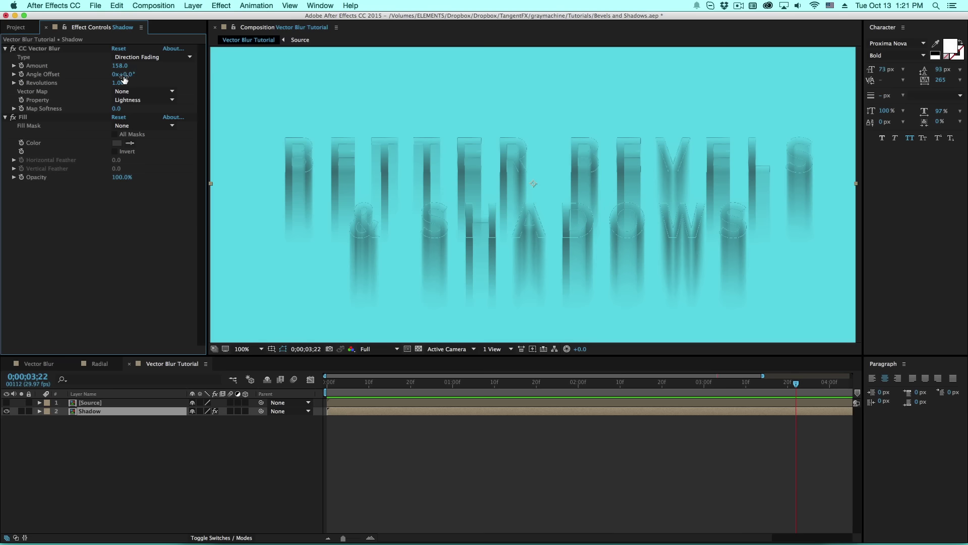
mouse_move(123, 74)
left_mouse_down()
mouse_move(166, 80)
mouse_move(144, 74)
left_mouse_up()
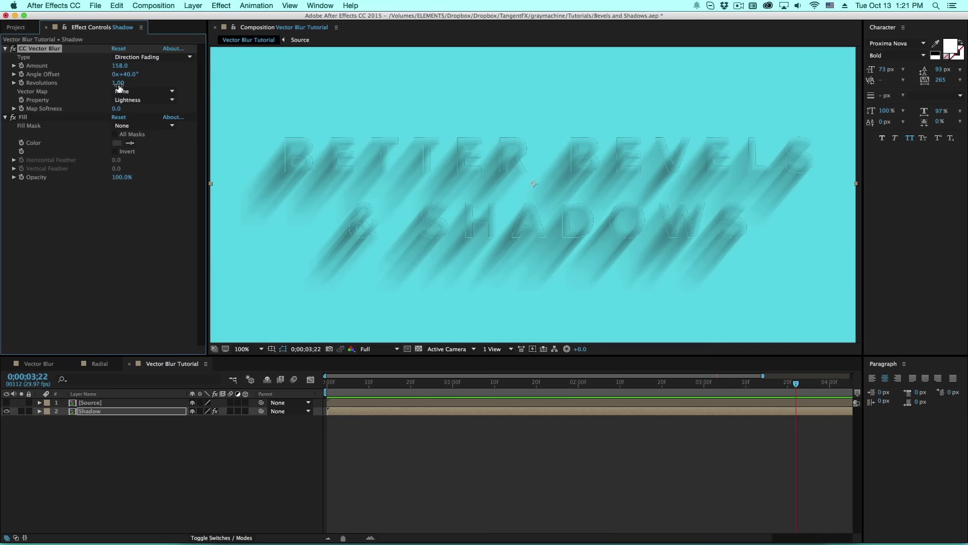
key("period")
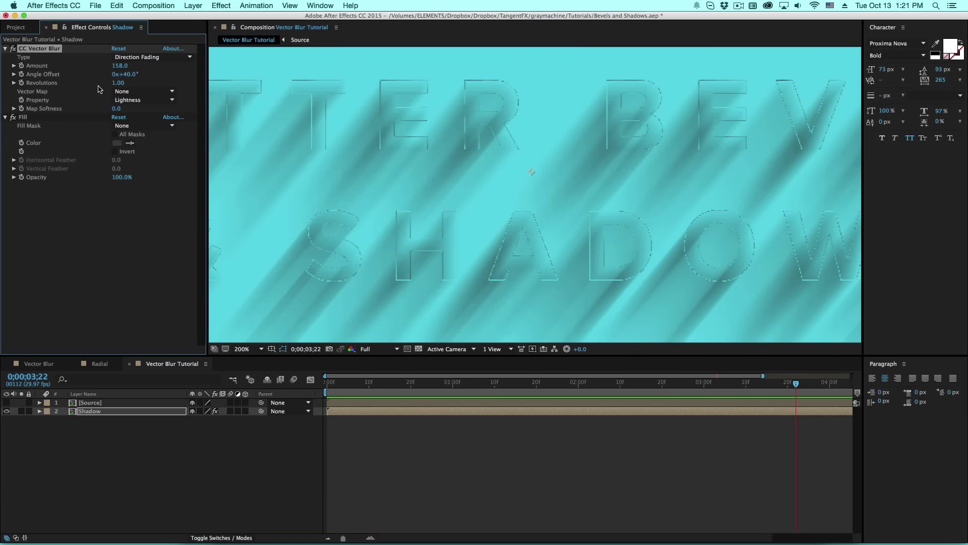
On the Shadow's CC Vector Blur, raise Map Softness from 15 to 17.4 and set Revolutions to 0
left_click(120, 109)
key("Return")
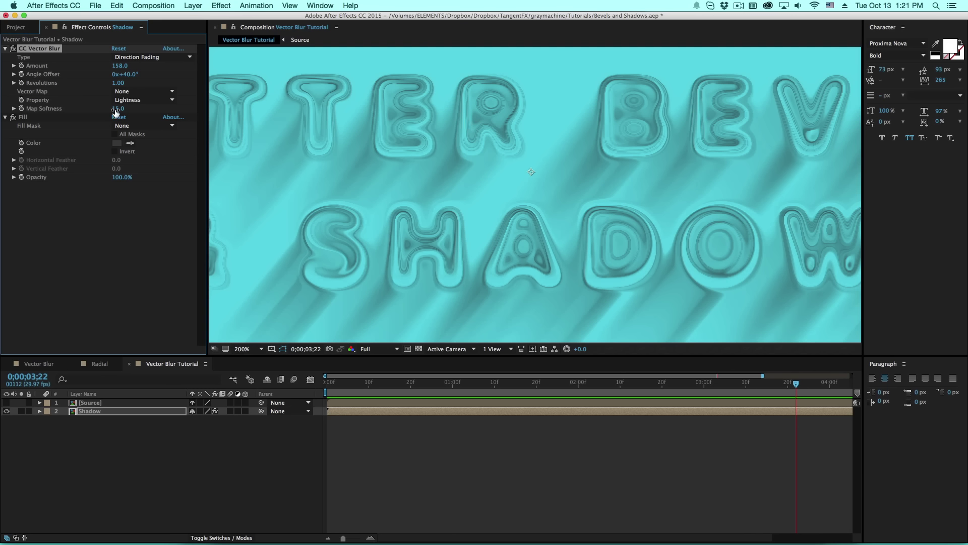
left_click_drag(117, 109, 184, 98)
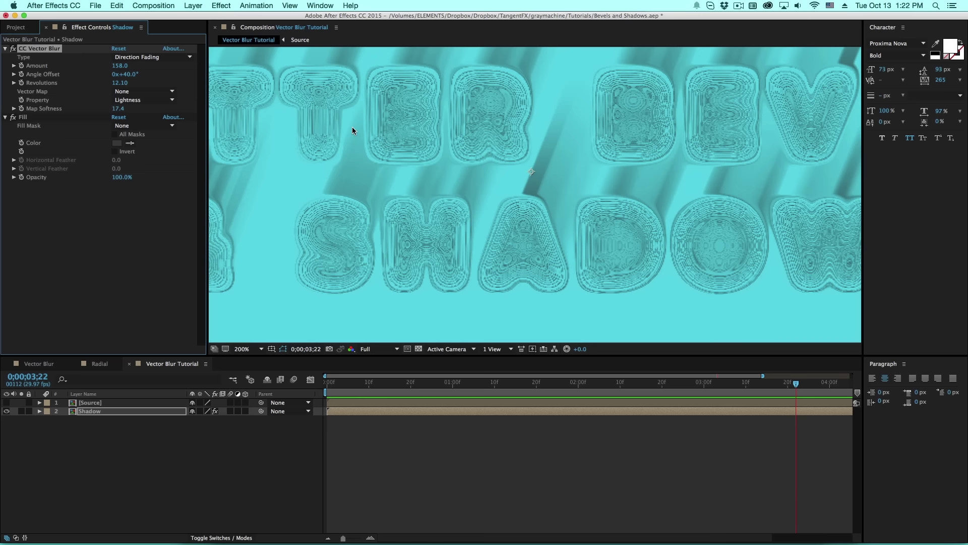
left_click(120, 82)
type("0")
key("Return")
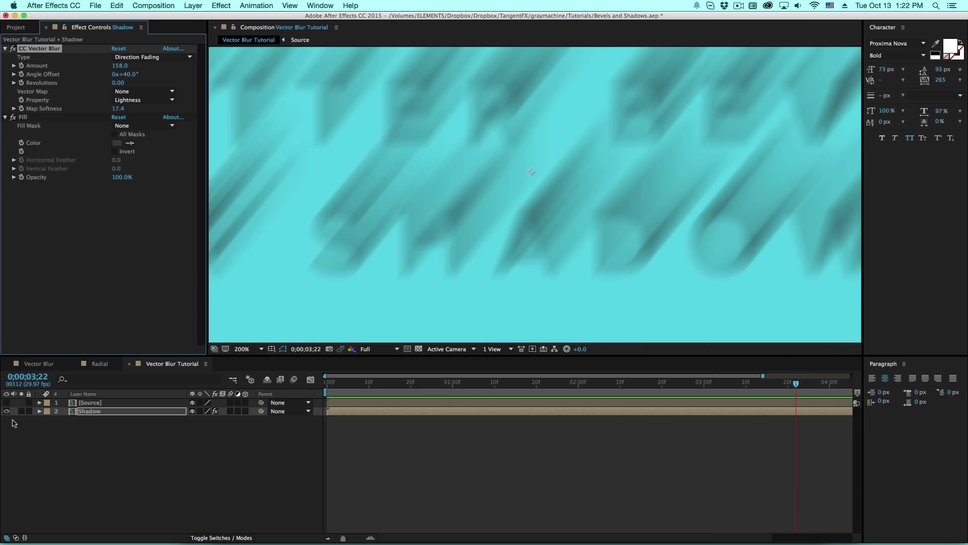
Lower the Shadow's vector blur Amount to 30
left_click(6, 403)
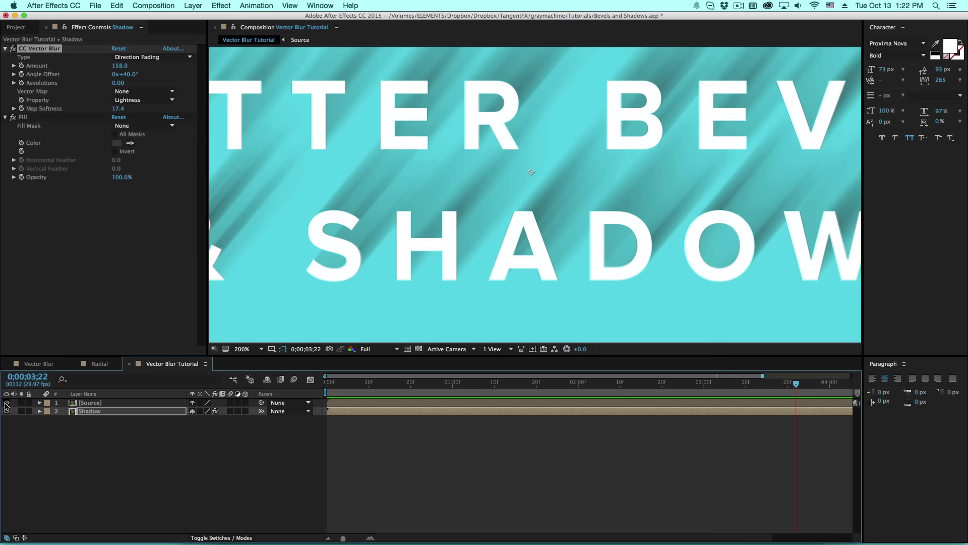
left_click(6, 402)
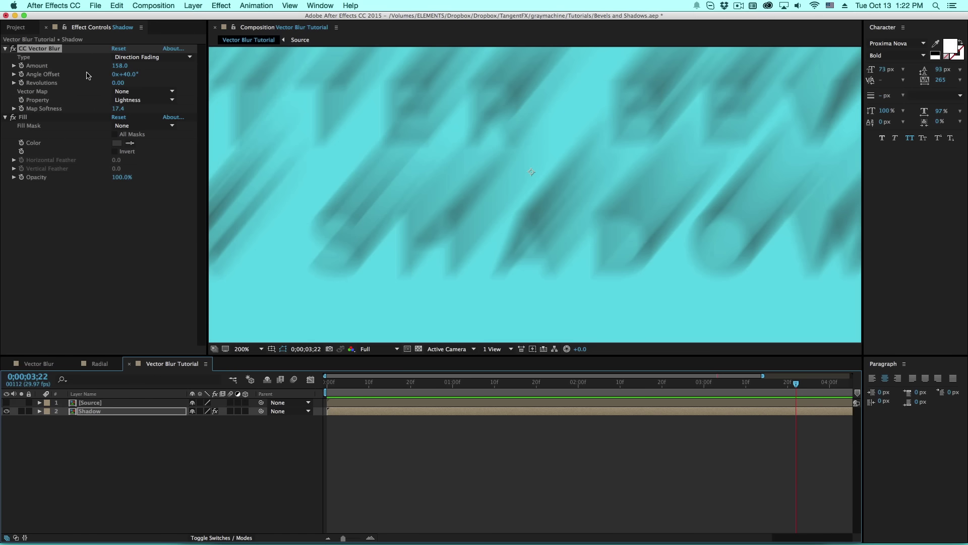
left_click(120, 65)
type("30.")
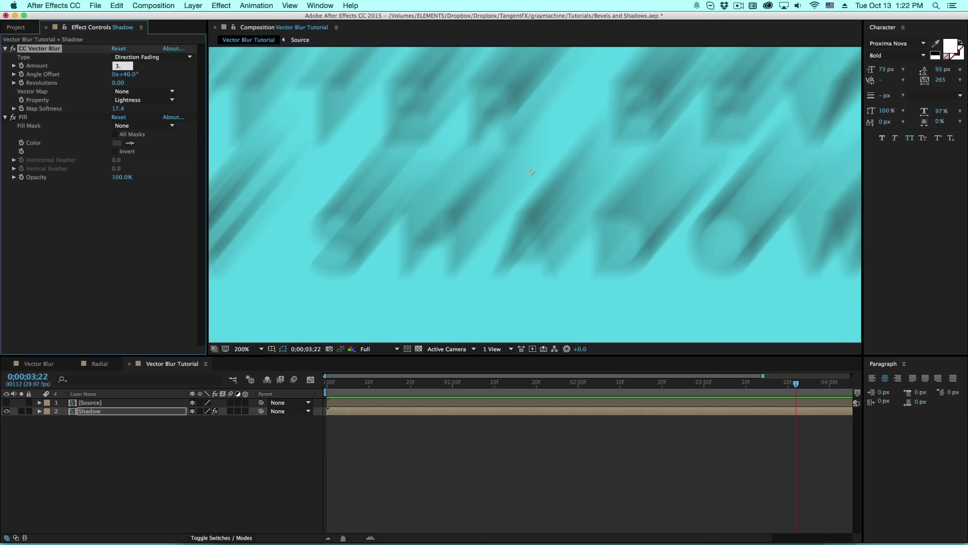
type("0")
key("Return")
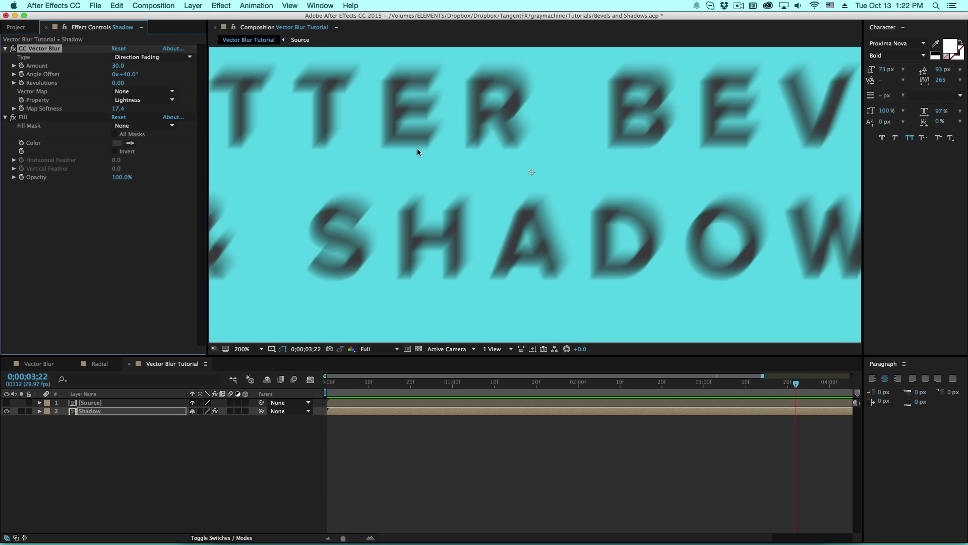
Rotate the blur Angle Offset to 121° and show the white title again at 100%
left_click(141, 77)
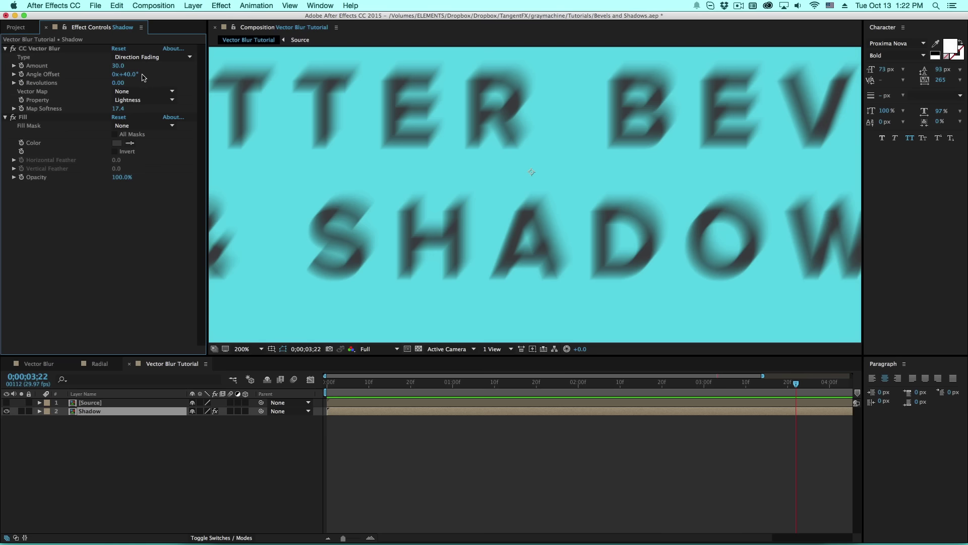
left_click_drag(143, 77, 184, 94)
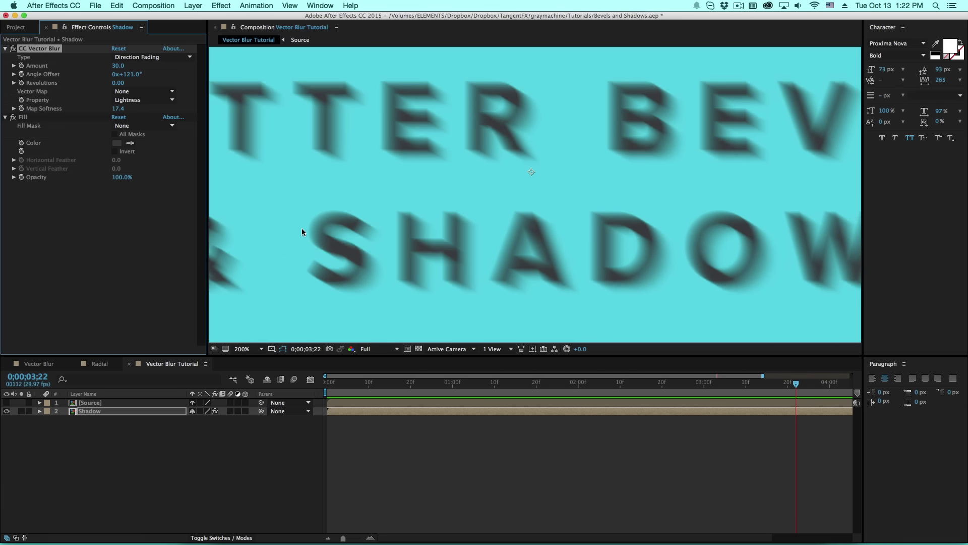
left_click(6, 401)
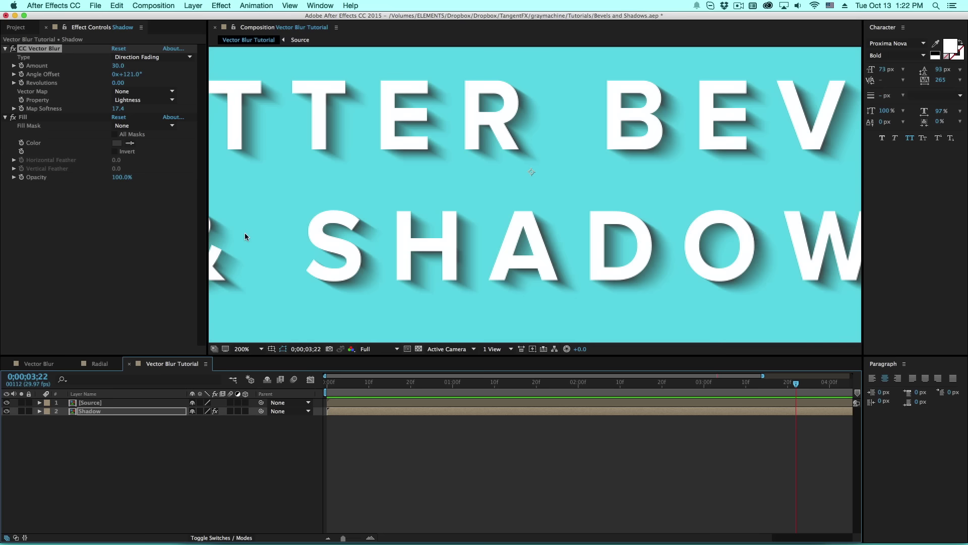
key("comma")
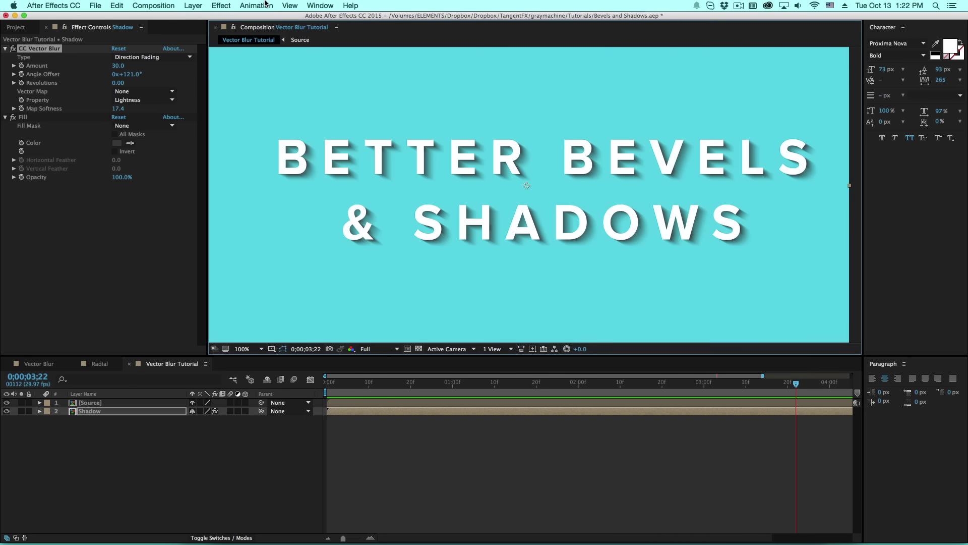
Add a Levels effect on the Alpha channel to the Shadow and move Fill below it
left_click(222, 6)
mouse_move(245, 100)
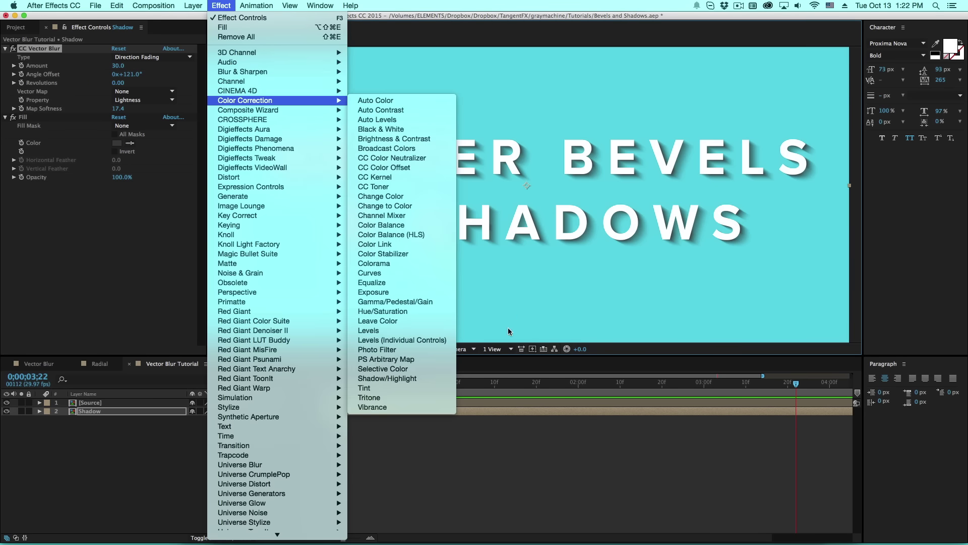
left_click(369, 330)
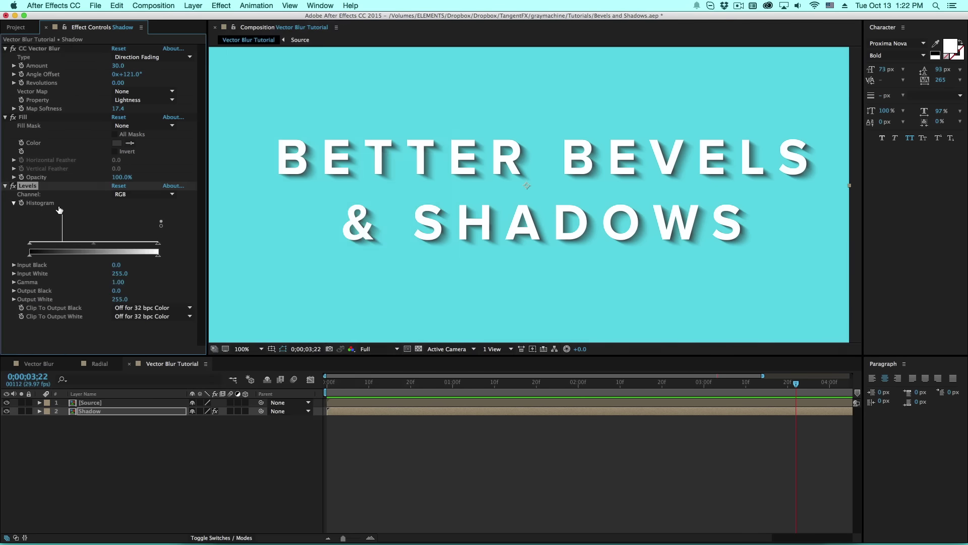
left_click(143, 194)
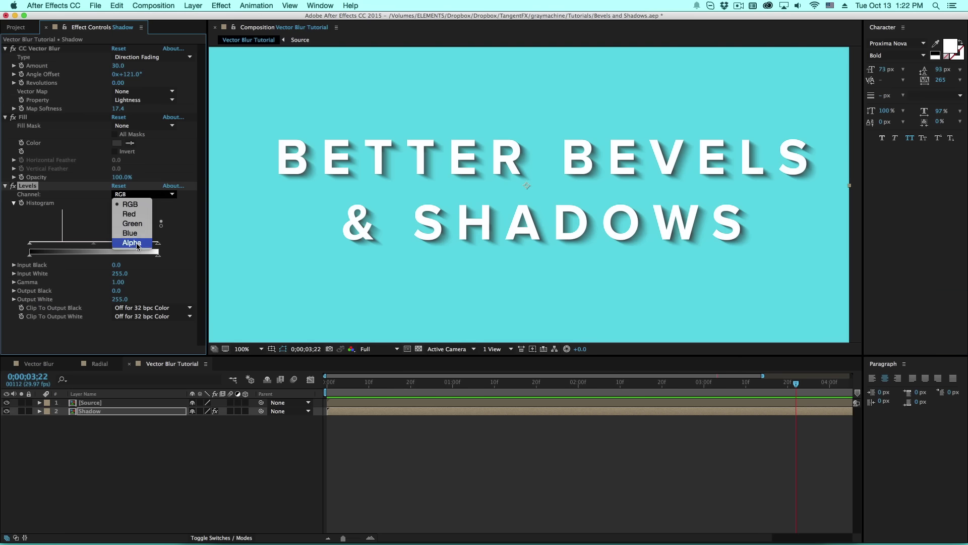
left_click(132, 243)
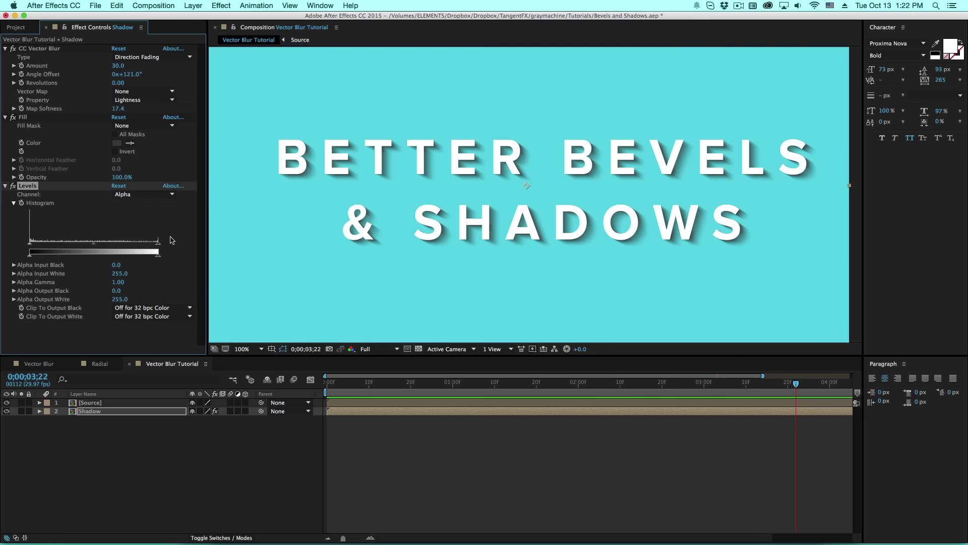
left_click_drag(26, 122, 44, 316)
Tune the alpha Levels to Input White 82, Gamma 1.10, and lower Output White
left_click(24, 121)
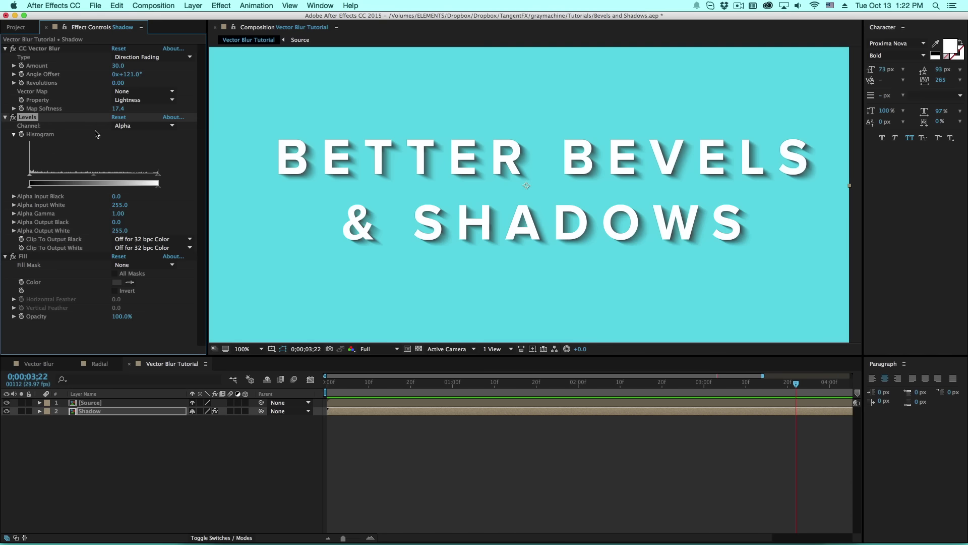
left_click(138, 125)
left_click(61, 282)
left_click(131, 126)
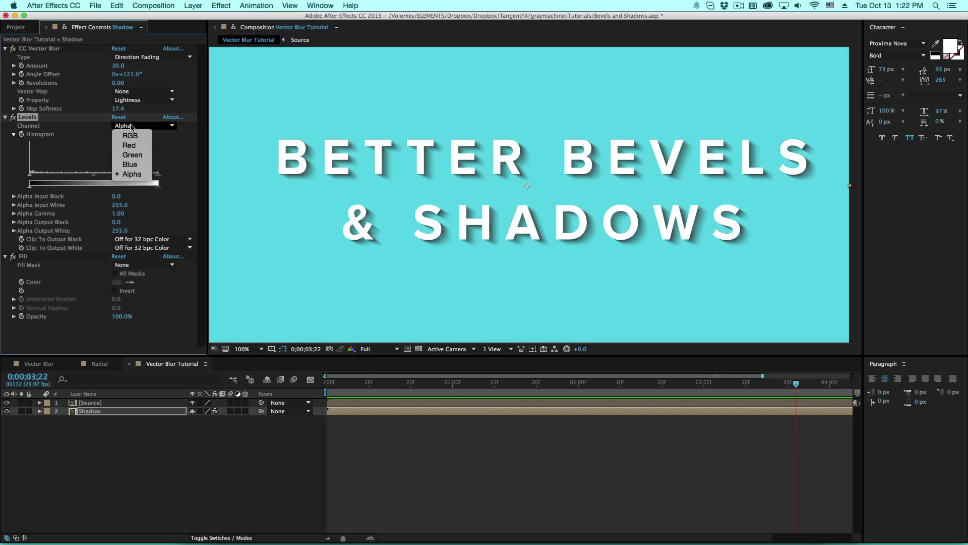
left_click(132, 174)
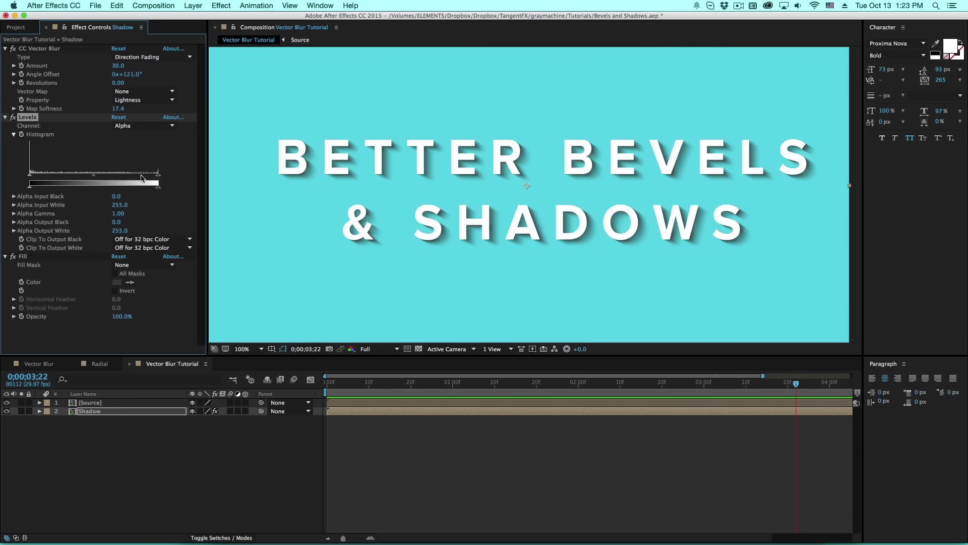
left_click_drag(158, 179, 120, 176)
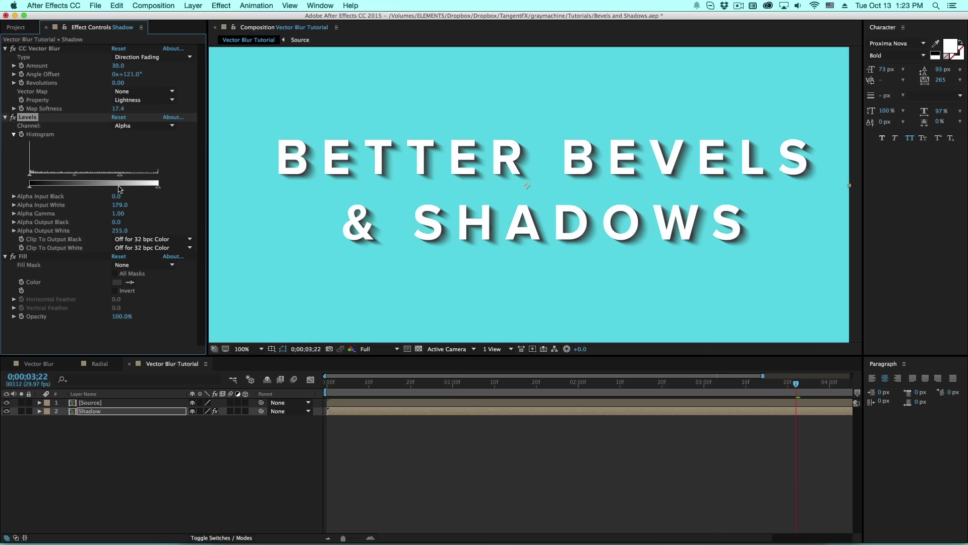
left_click_drag(29, 176, 29, 180)
left_click_drag(119, 184, 92, 181)
key("super+z")
key("super+z")
key("super+z")
key("super+z")
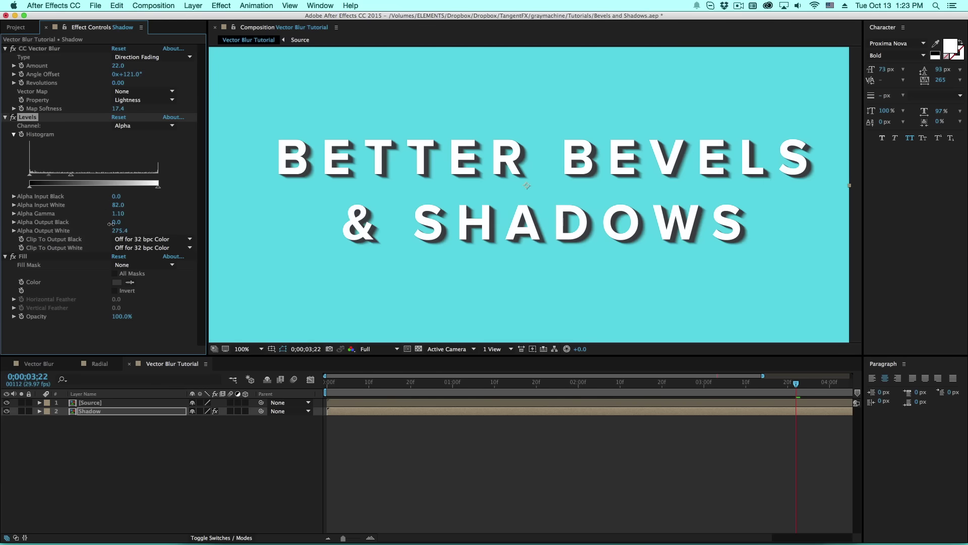
mouse_move(111, 224)
left_mouse_down()
mouse_move(97, 221)
mouse_move(118, 228)
mouse_move(65, 228)
mouse_move(136, 230)
mouse_move(101, 228)
mouse_move(135, 233)
mouse_move(126, 232)
left_mouse_up()
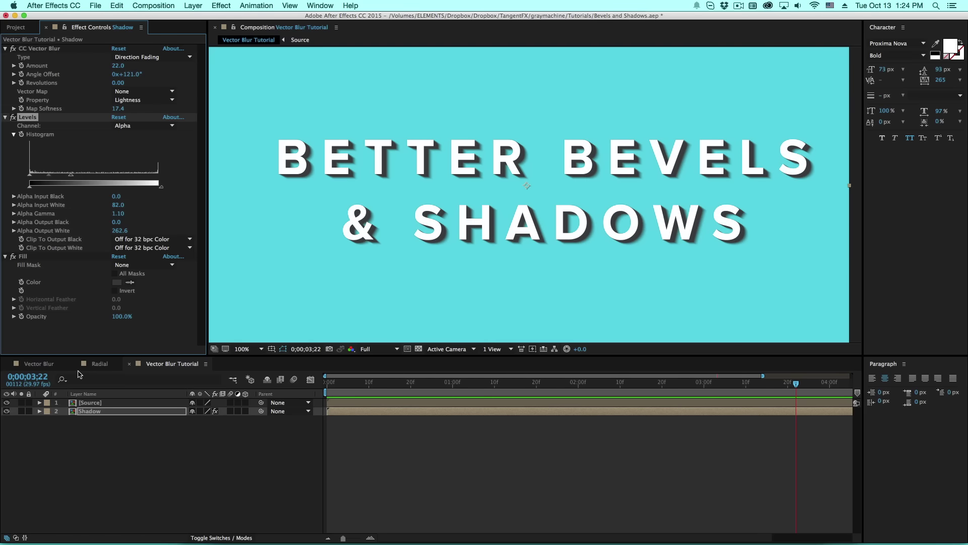
Try Bevel Alpha with a thicker edge on the Source title, then delete it
left_click(91, 402)
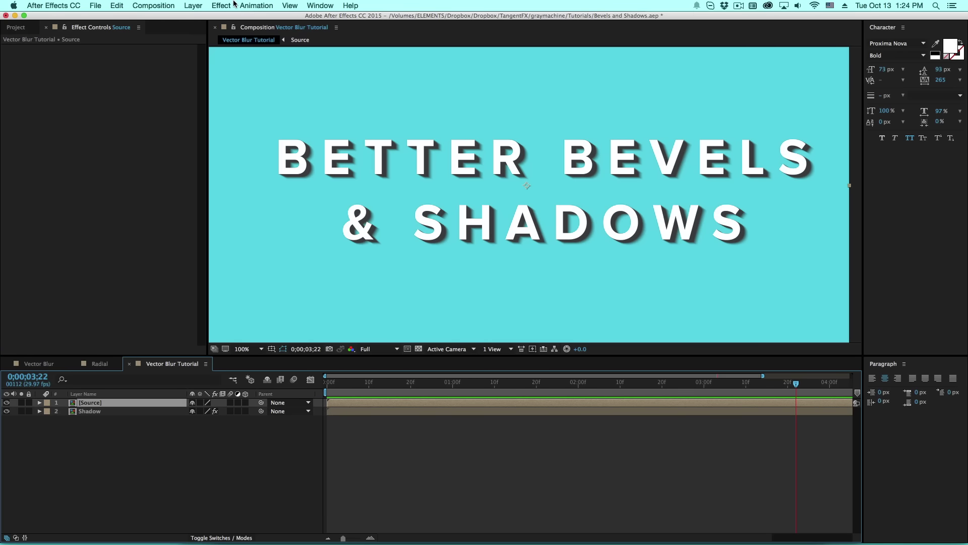
left_click(233, 5)
mouse_move(303, 292)
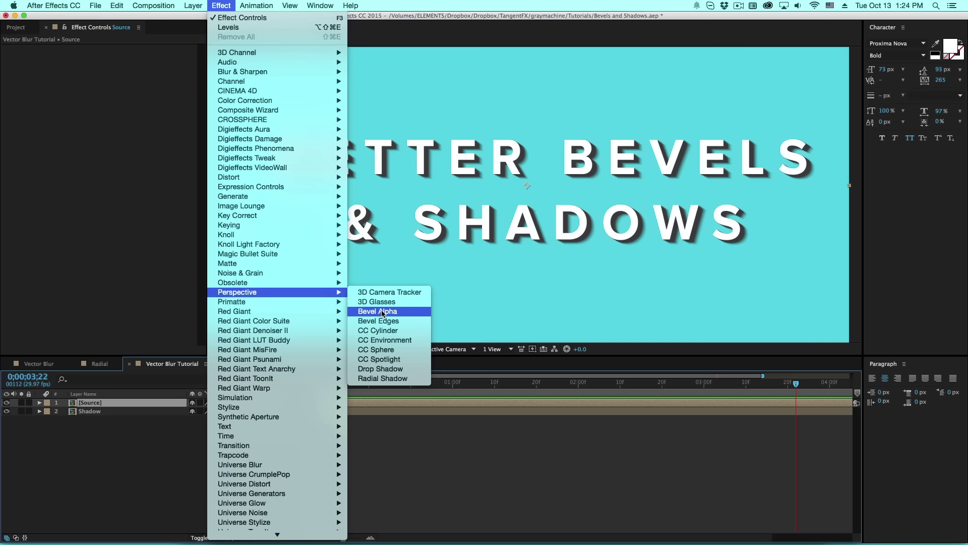
left_click(382, 311)
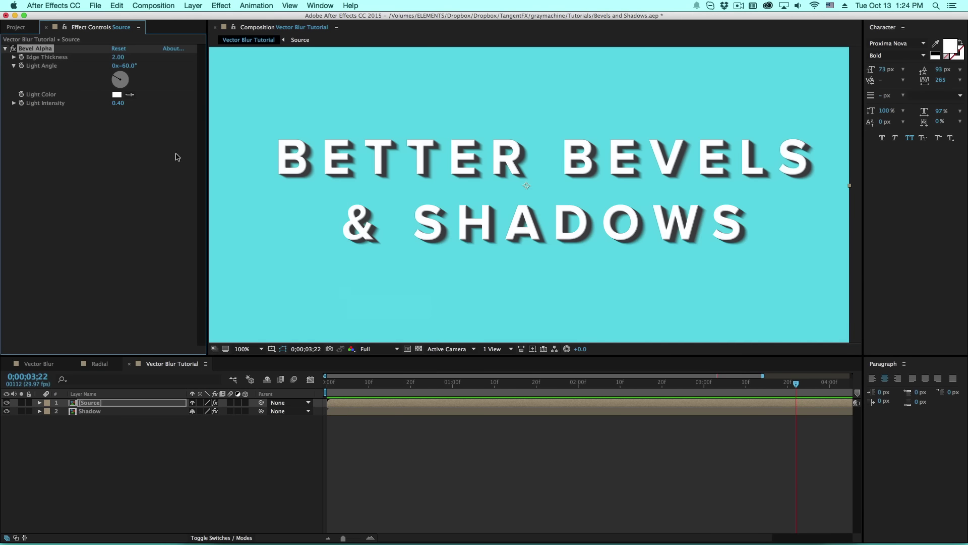
left_click_drag(119, 57, 130, 61)
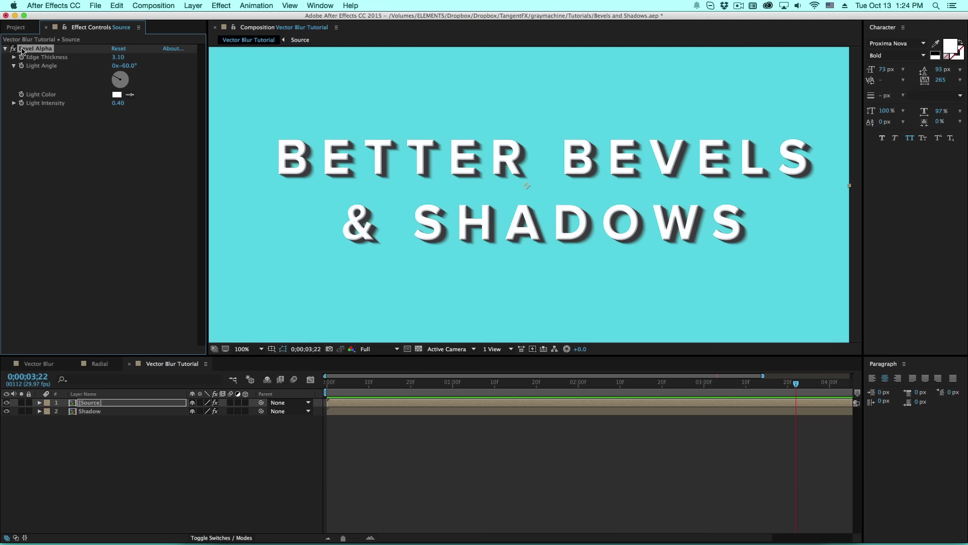
key("Delete")
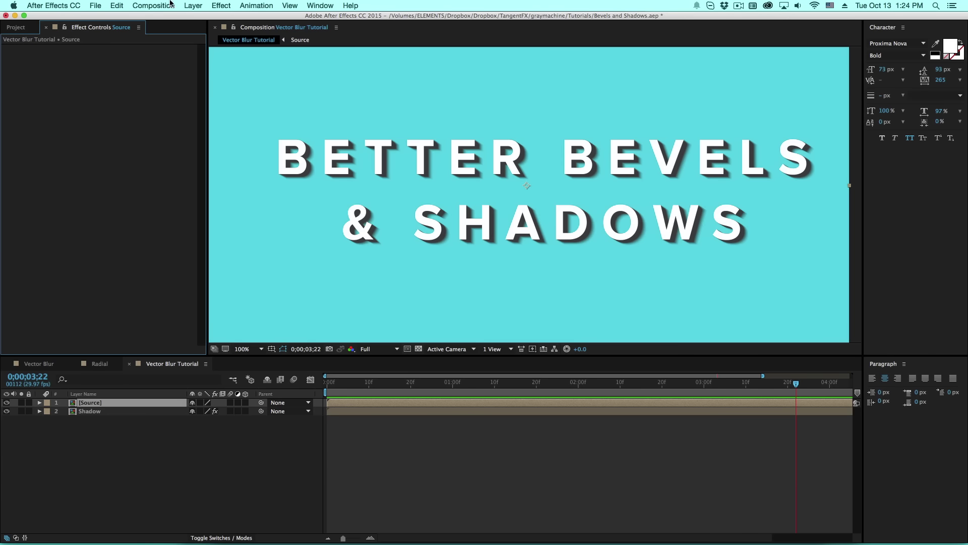
left_click(221, 5)
Apply CC Glass to the title and reduce its Displacement for a smooth bevel
mouse_move(292, 407)
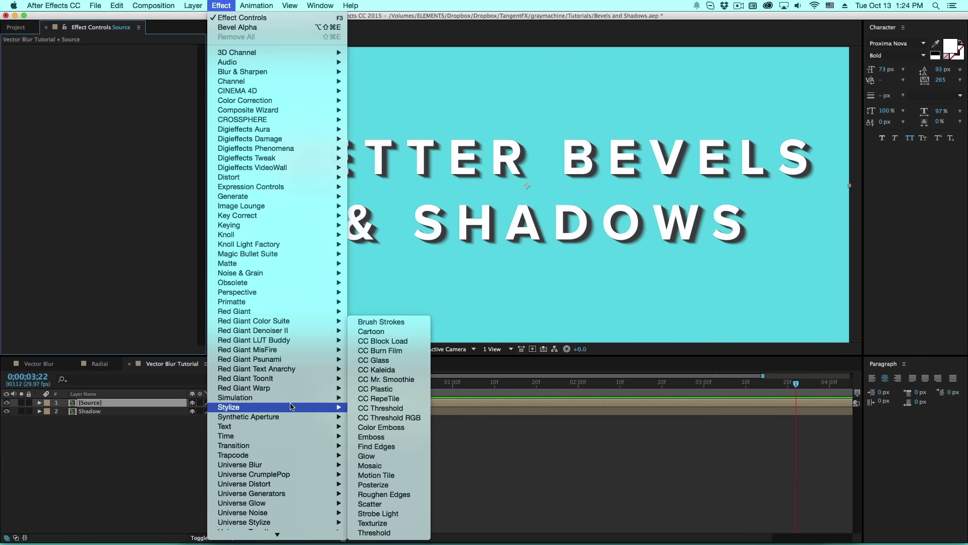
left_click(383, 360)
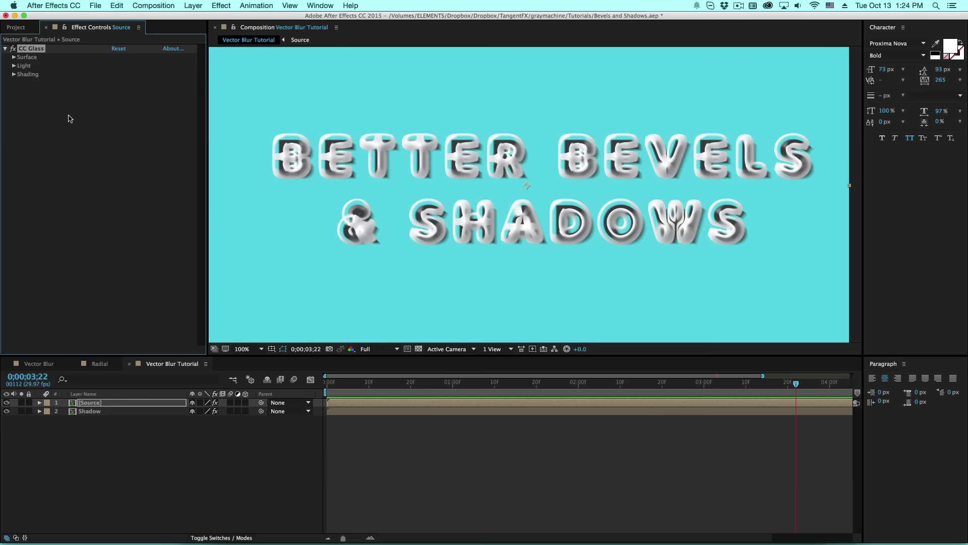
left_click(14, 74)
left_click(14, 66)
left_click(14, 57)
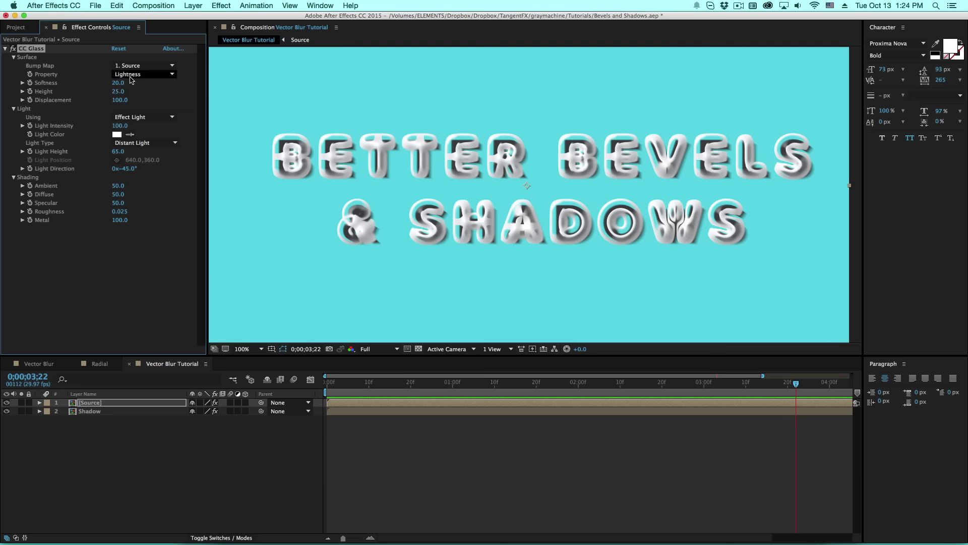
left_click_drag(124, 103, 77, 103)
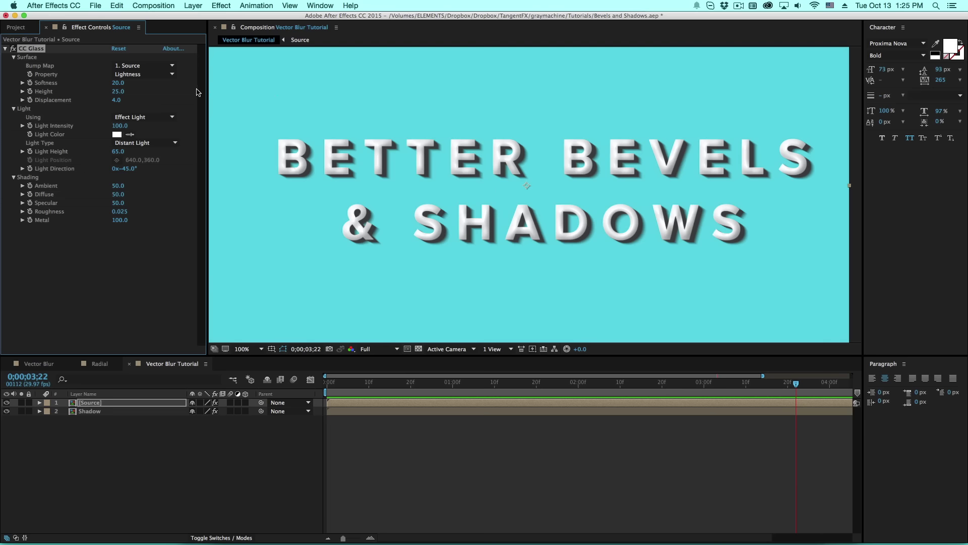
Set CC Glass Softness to 4.0 and Height to 4
left_click(118, 83)
key("Tab")
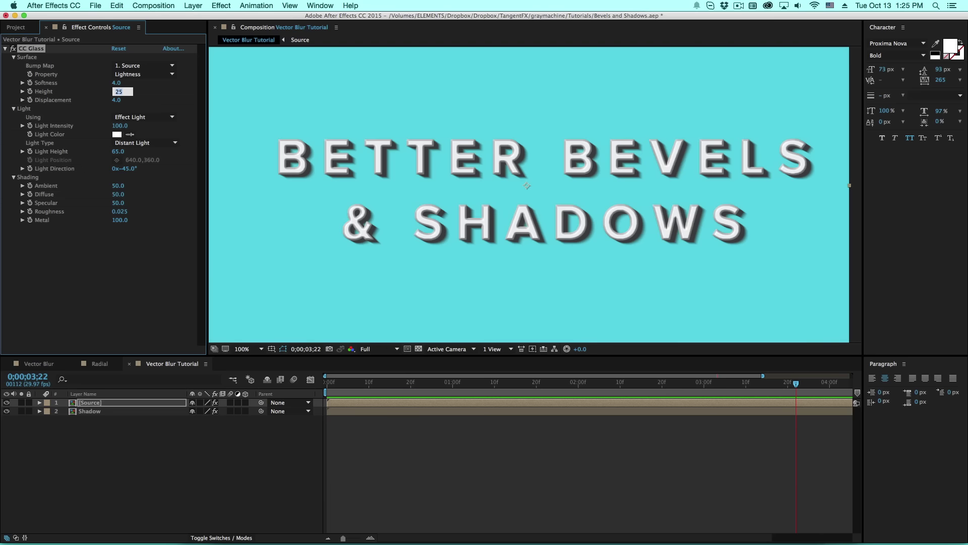
type("4")
key("Return")
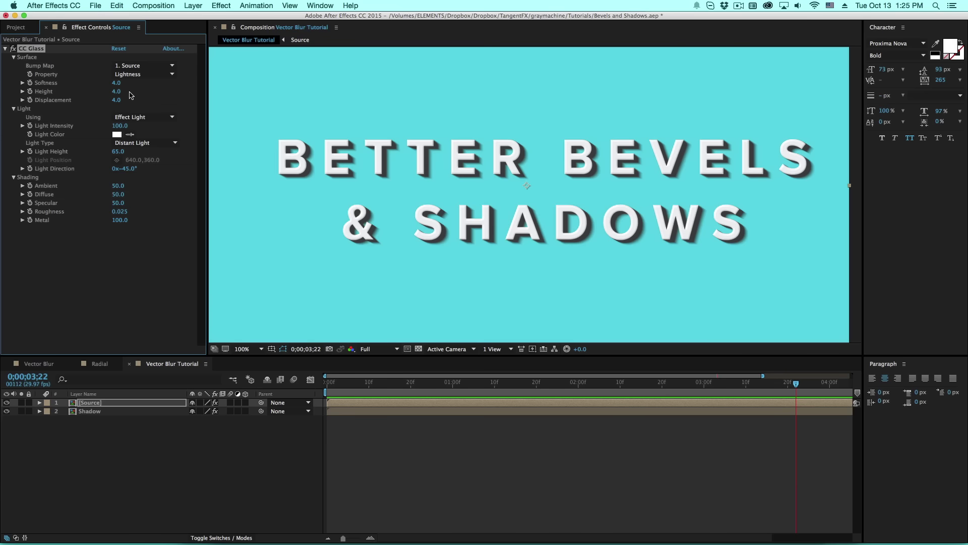
left_click_drag(121, 83, 174, 88)
key("super+z")
key("period")
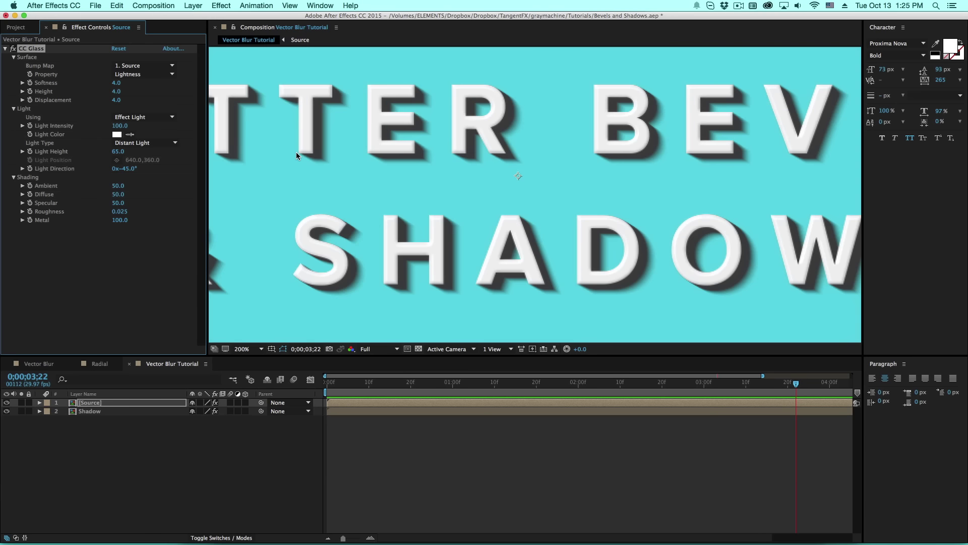
key("comma")
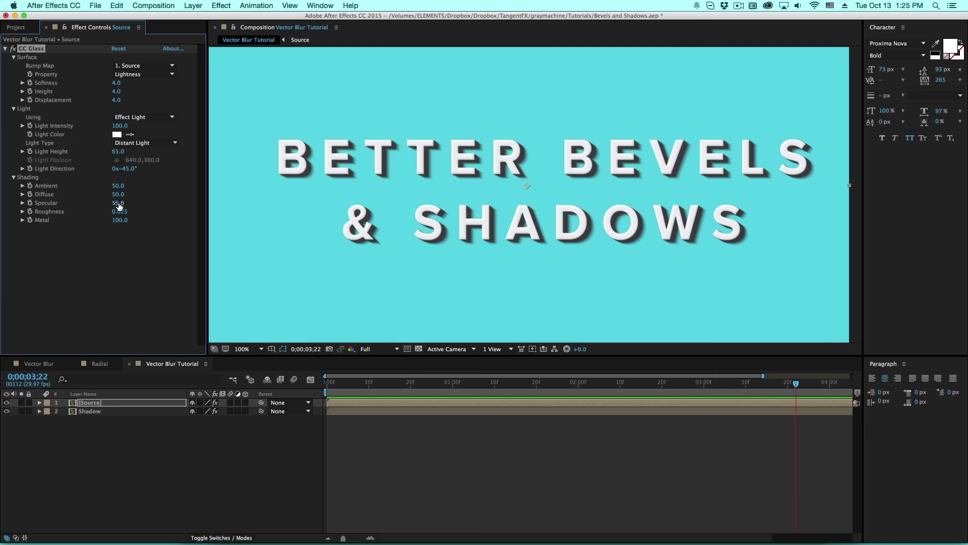
Set CC Glass Diffuse to 48, Specular to 100, and rotate the Light Direction
left_click_drag(118, 194, 114, 195)
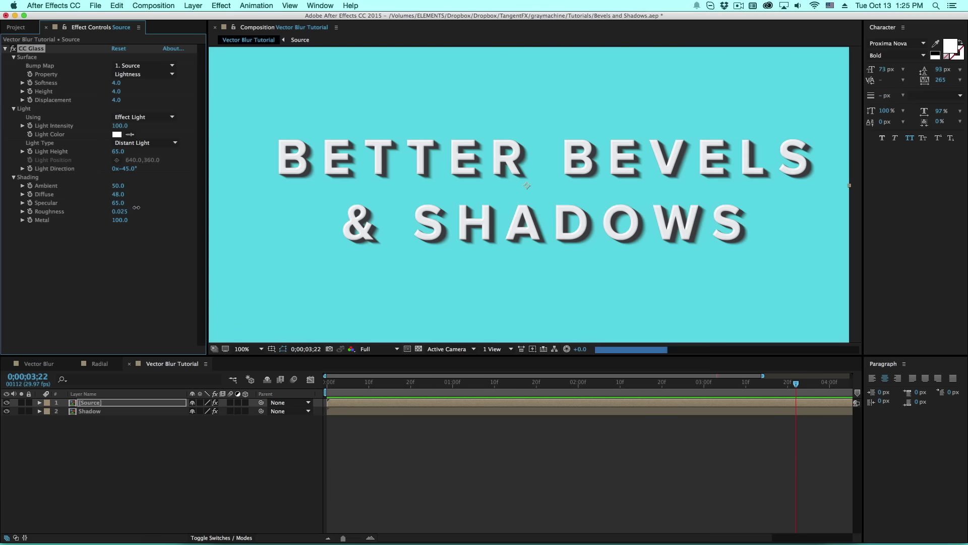
left_click_drag(138, 207, 191, 205)
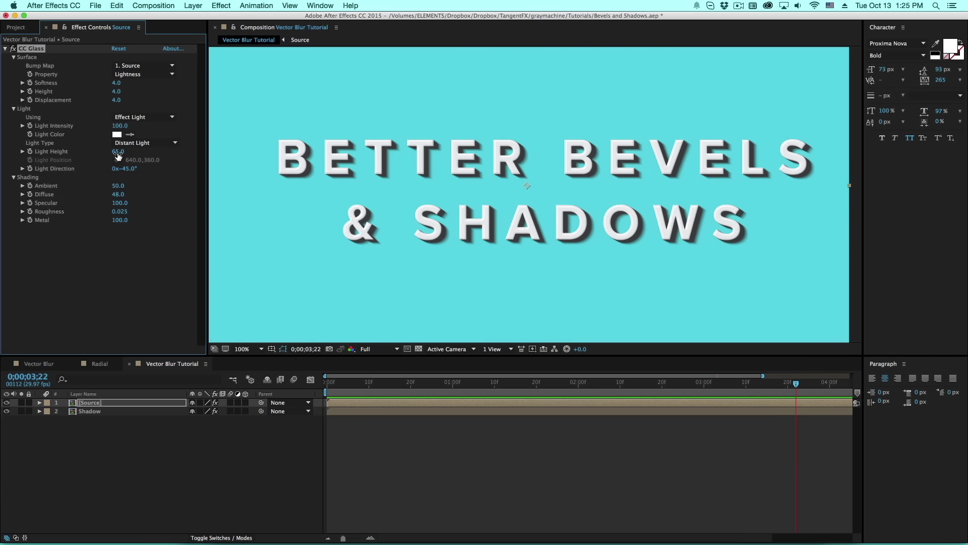
mouse_move(130, 169)
left_mouse_down()
mouse_move(230, 179)
mouse_move(73, 152)
left_mouse_up()
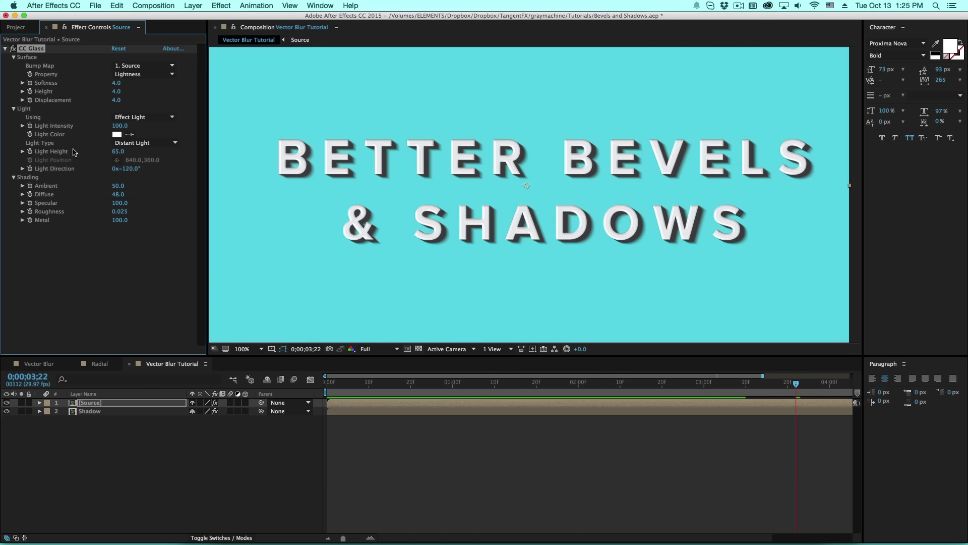
scroll(454, 171, "up", 2)
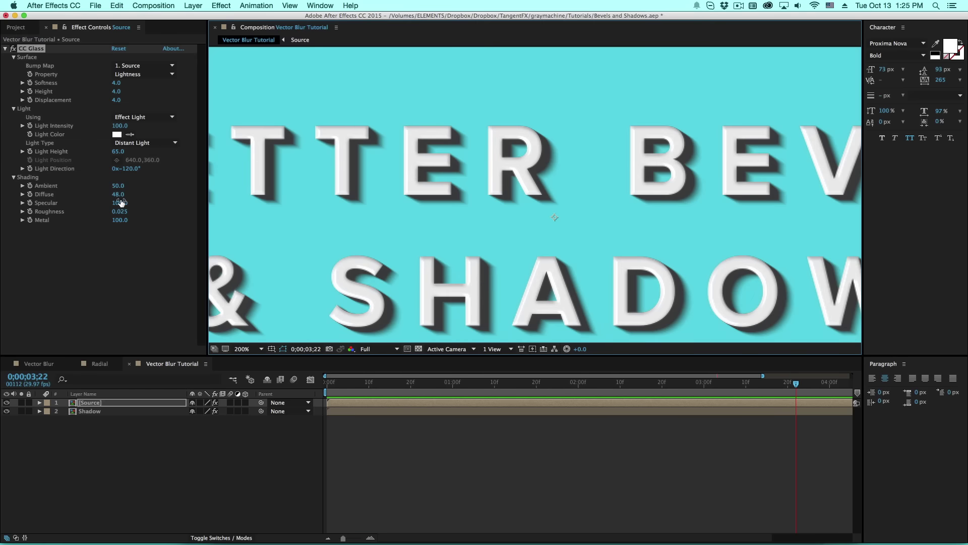
mouse_move(130, 169)
left_mouse_down()
mouse_move(147, 155)
mouse_move(169, 162)
left_mouse_up()
key("slash")
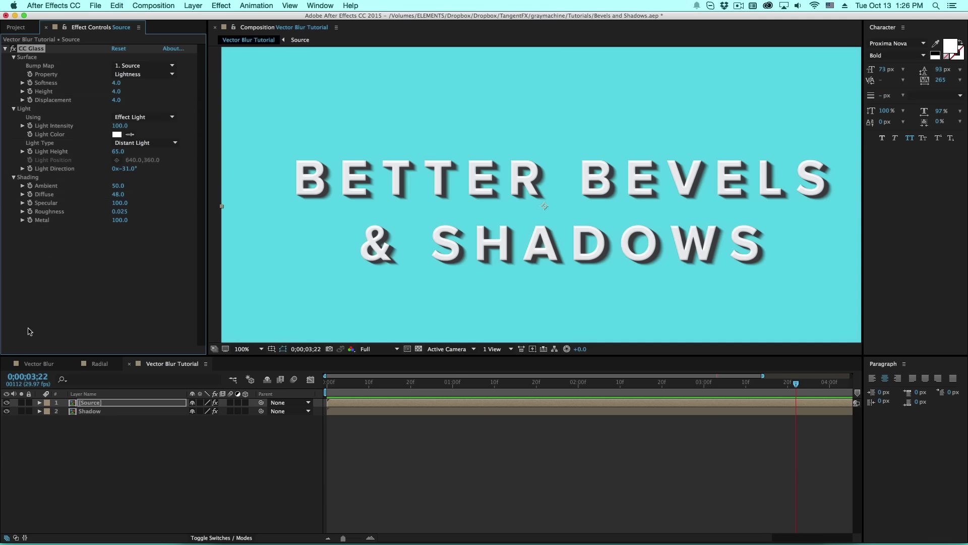
Link the Shadow's Angle Offset to CC Glass Light Direction with a '- 180' expression
left_click(88, 411)
key("e")
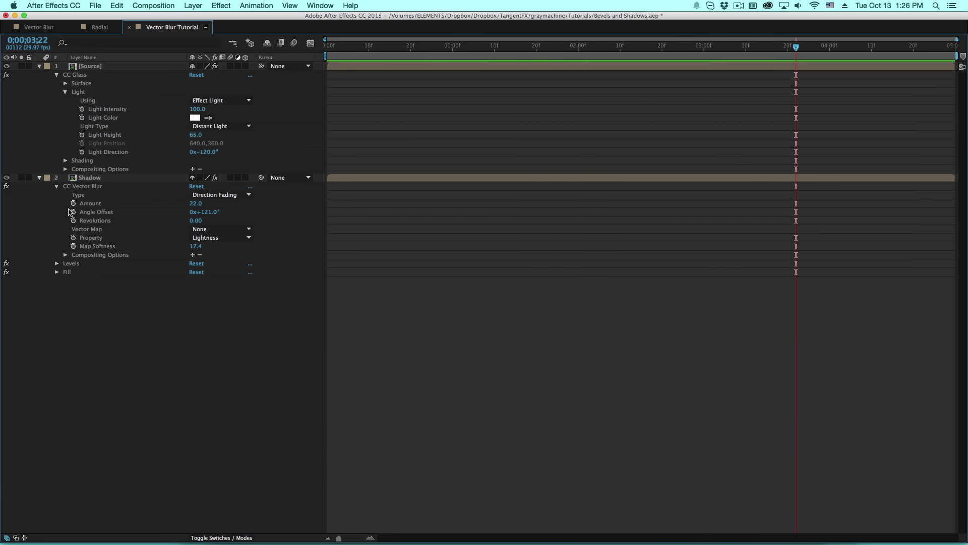
left_click(73, 212, "alt")
left_click_drag(218, 220, 95, 152)
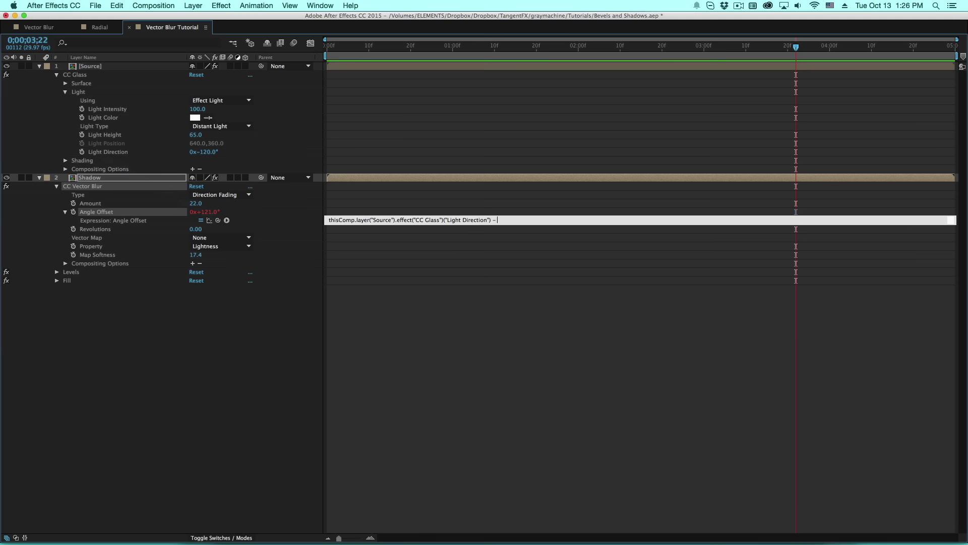
type("- 180")
key("KP_Enter")
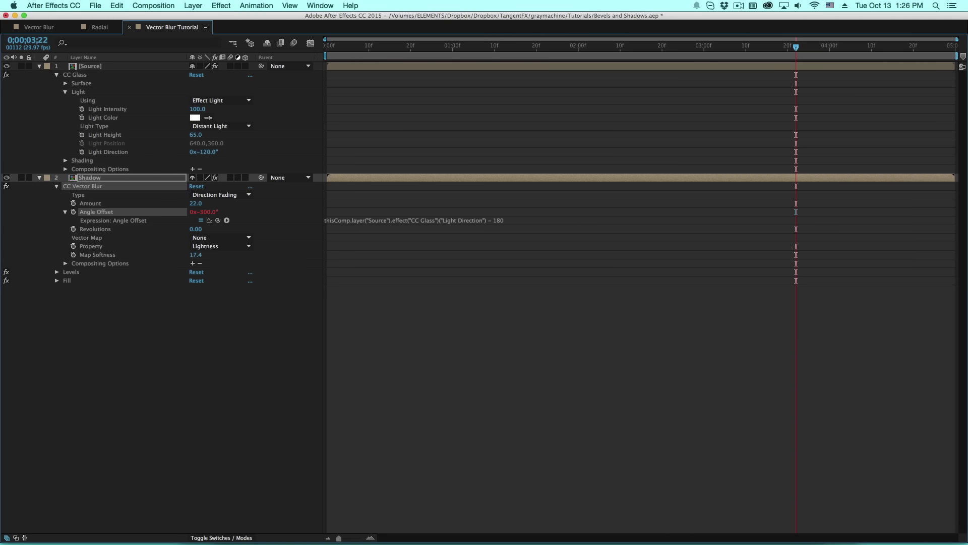
Change the glass light direction to confirm the shadow falls opposite the light
key("grave")
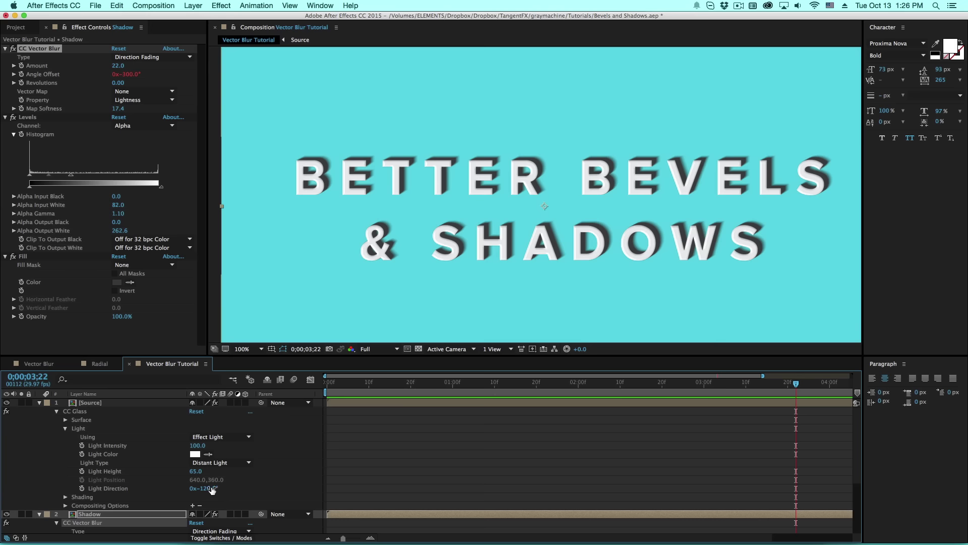
left_click_drag(206, 488, 209, 446)
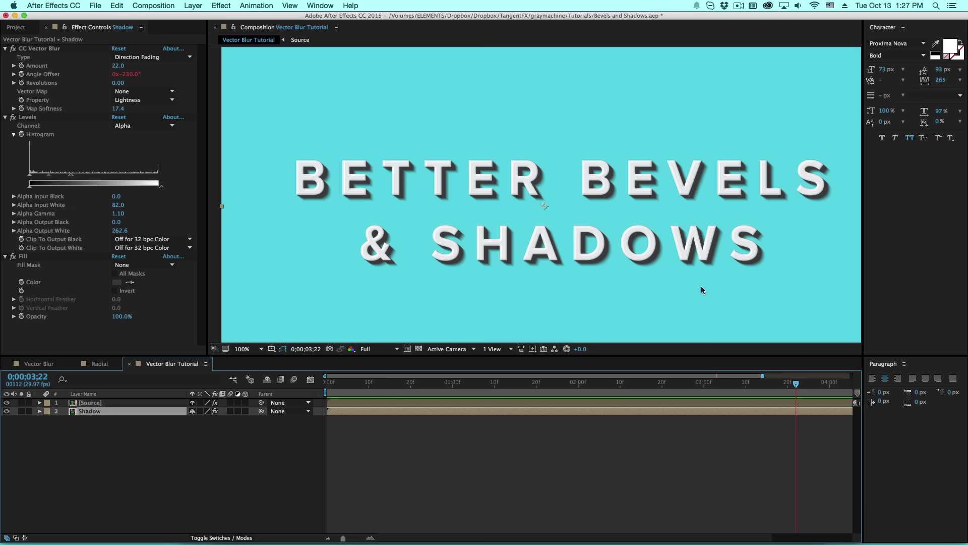
left_click_drag(622, 205, 610, 204)
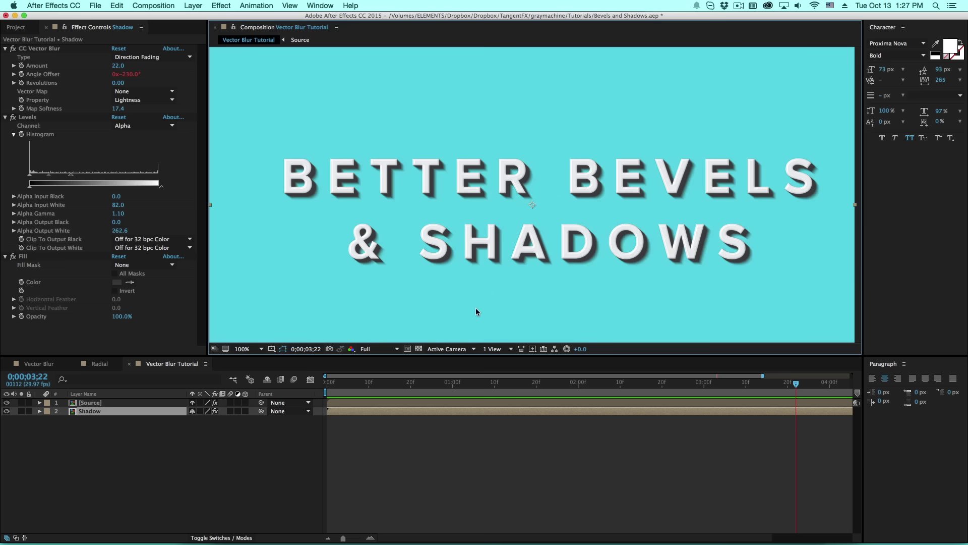
View the Radial composition for reference, then return to Vector Blur Tutorial
left_click(271, 507)
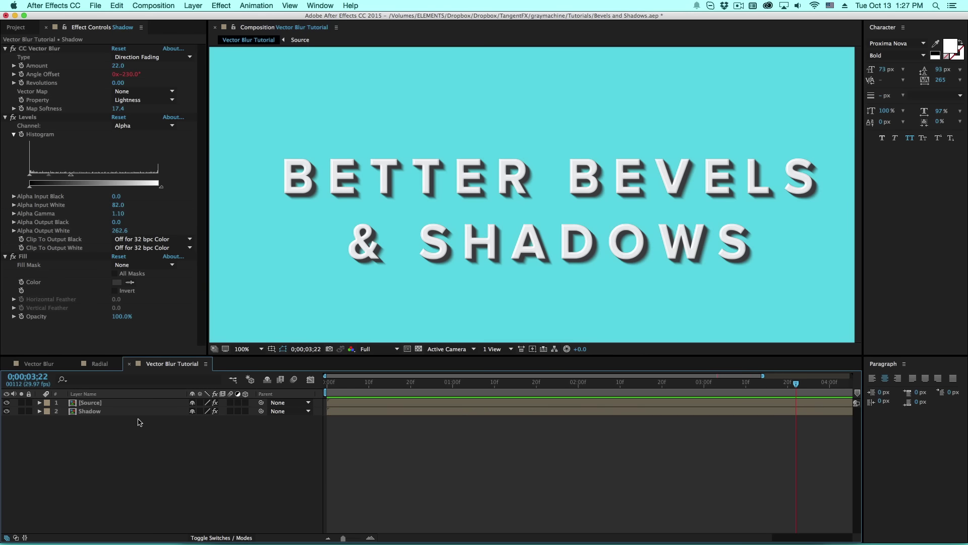
left_click(16, 27)
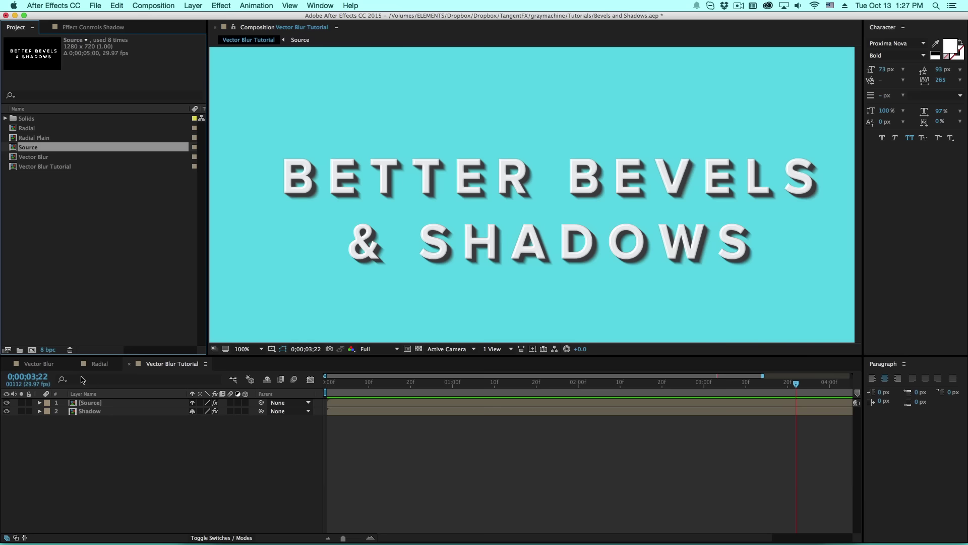
left_click(99, 364)
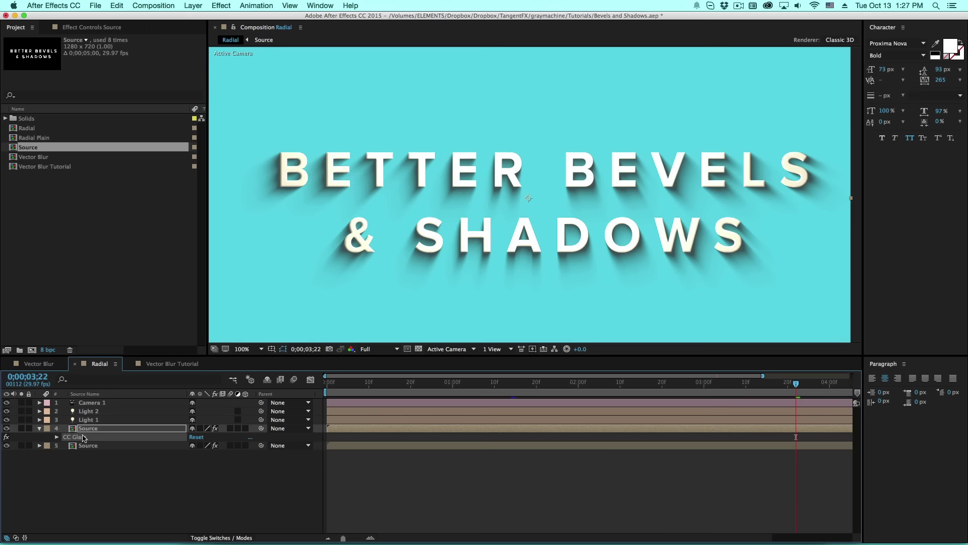
left_click(166, 363)
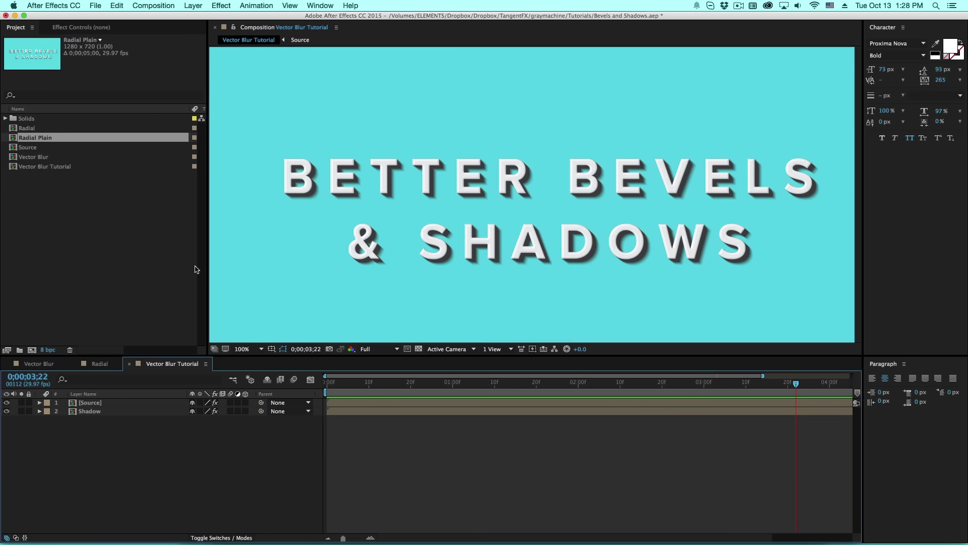
Open Radial Plain and list its layers by source name
double_click(31, 136)
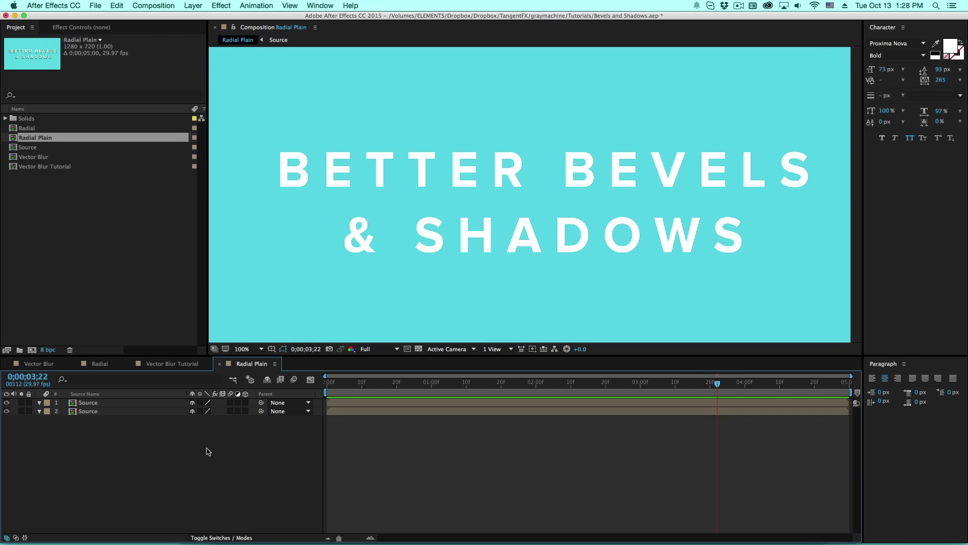
left_click(113, 411)
left_click(109, 402)
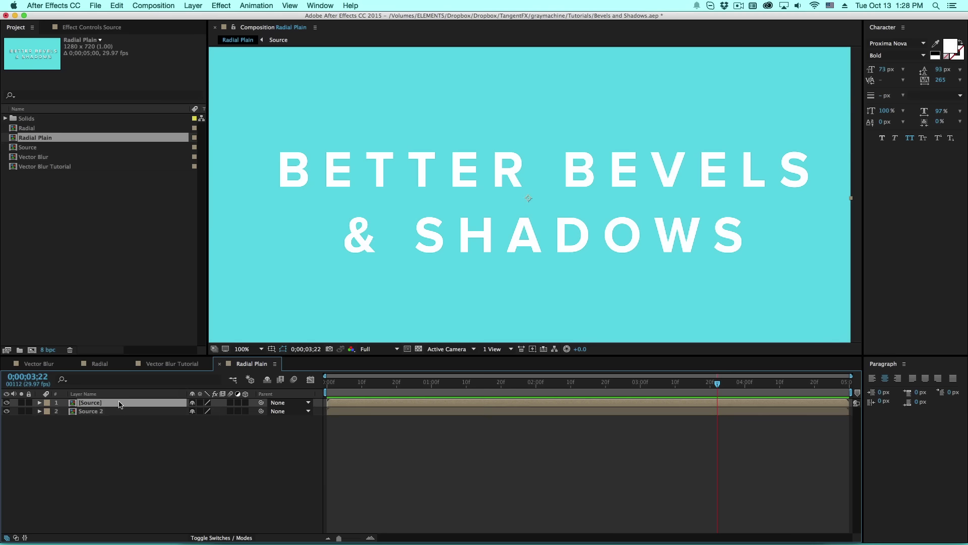
left_click(102, 395)
Hide the top Source layer and apply CC Radial Fast Blur to the lower one
left_click(6, 403)
left_click(93, 411)
left_click(221, 6)
mouse_move(313, 74)
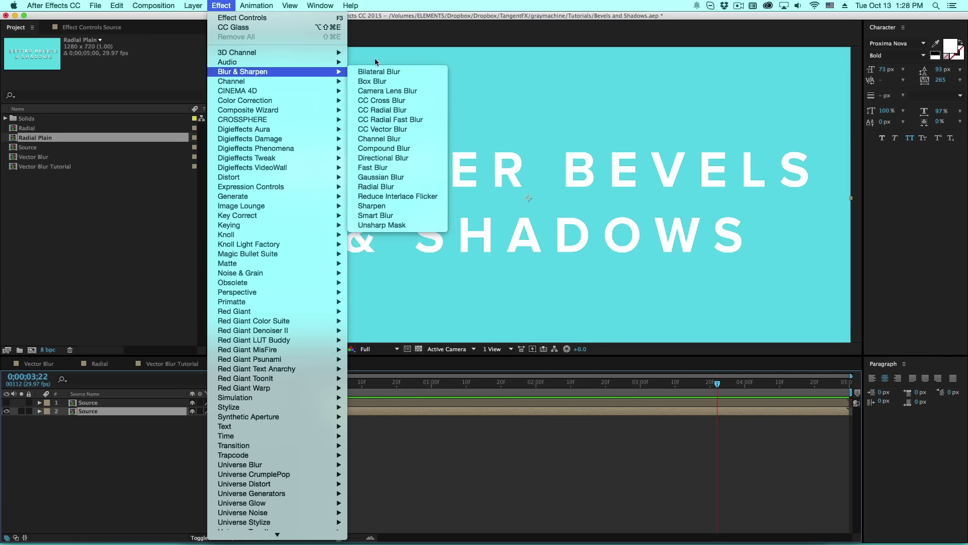
left_click(401, 120)
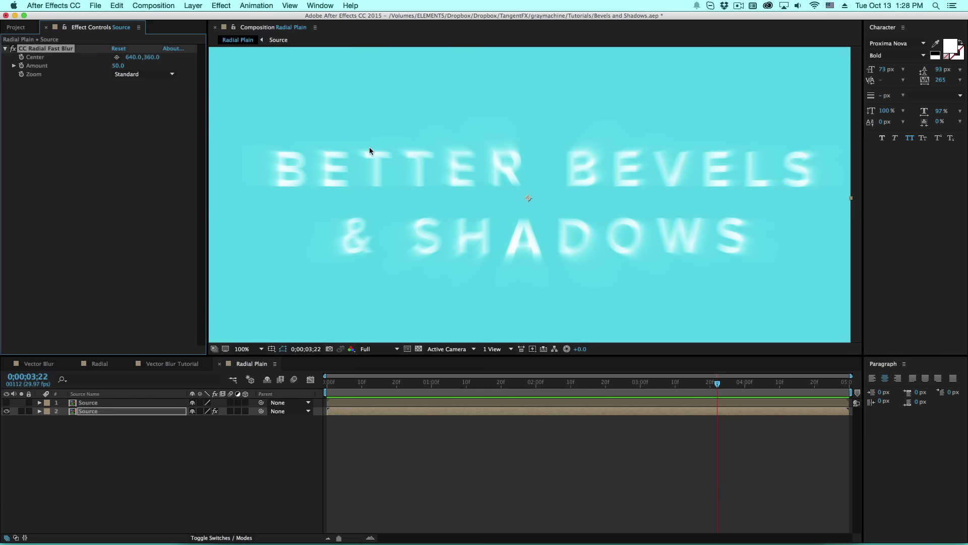
Set the radial blur Center to 631,142 and Amount to 69
left_click(117, 57)
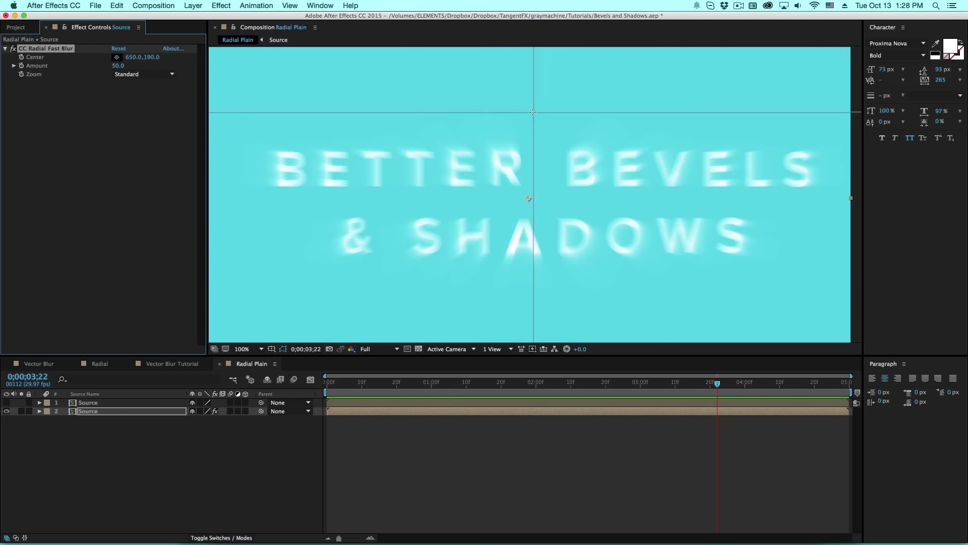
left_click(524, 88)
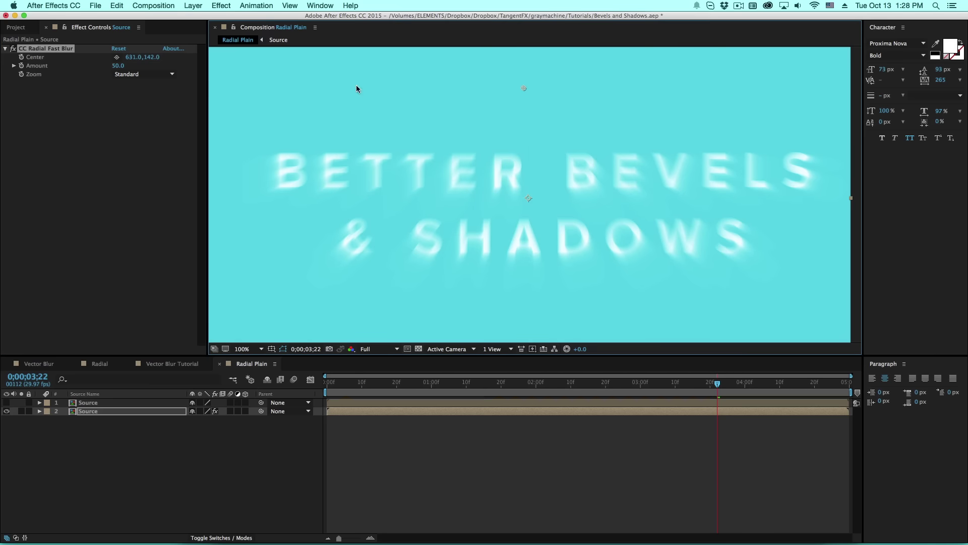
left_click(156, 71)
left_click_drag(130, 66, 155, 85)
Add a Fill effect in dark grey 393939 to the blurred layer
left_click(221, 5)
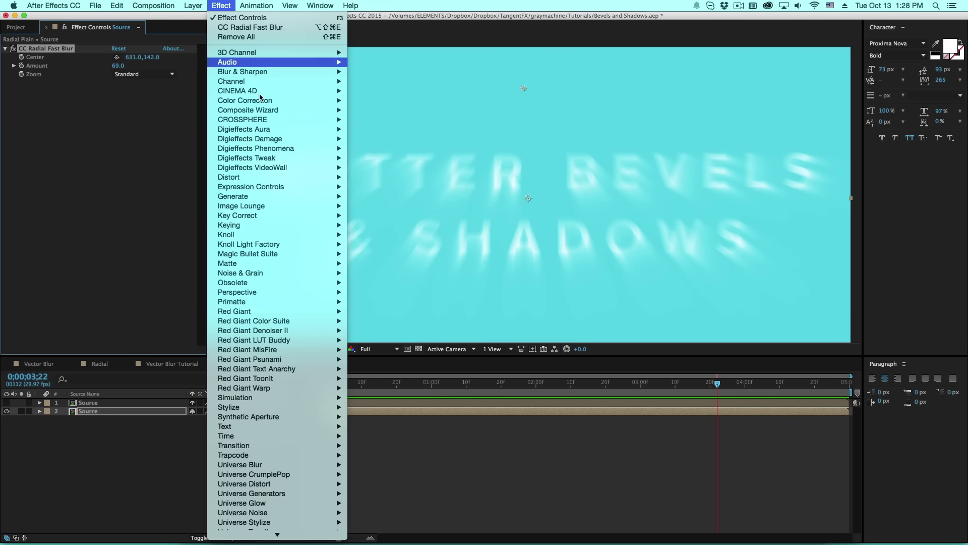
mouse_move(242, 197)
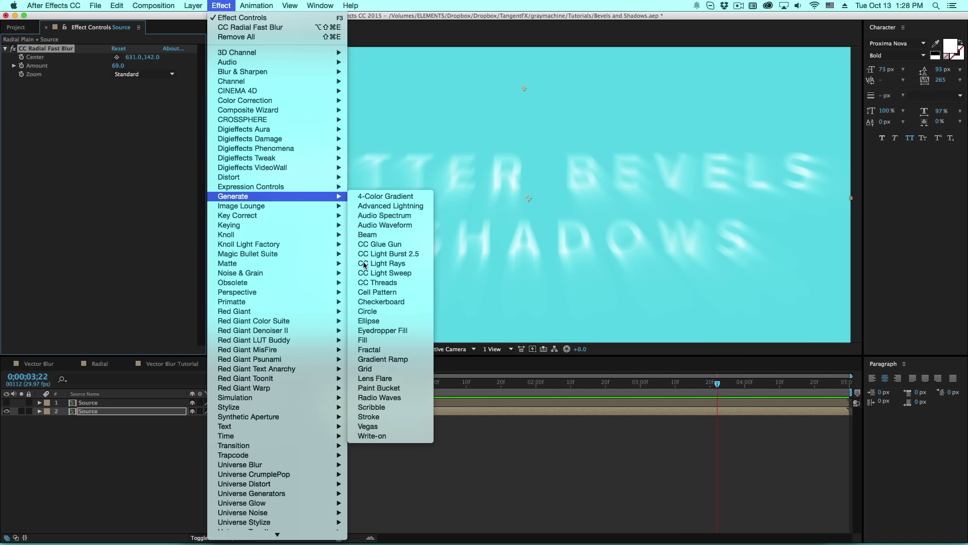
left_click(378, 339)
left_click(115, 117)
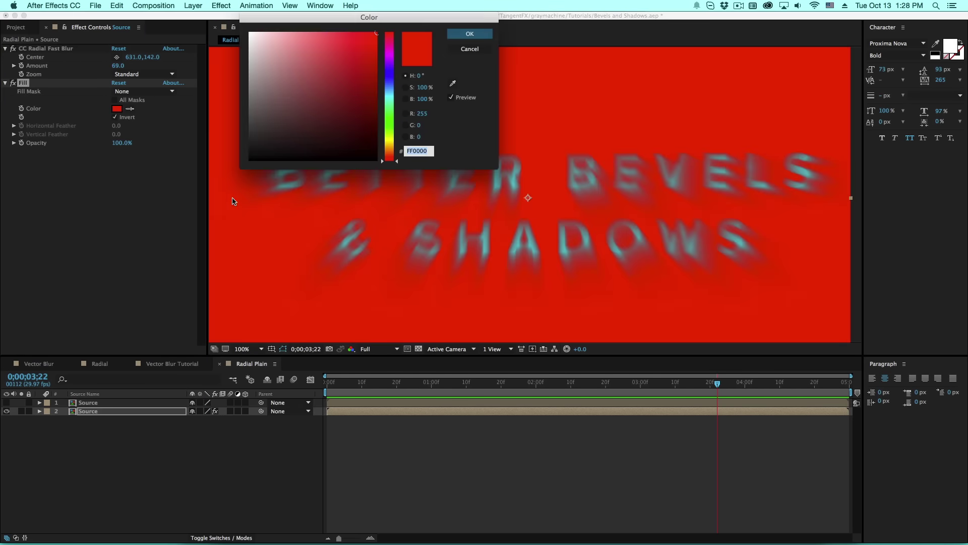
left_click(115, 117)
left_click(117, 109)
left_click_drag(304, 151, 206, 133)
key("Return")
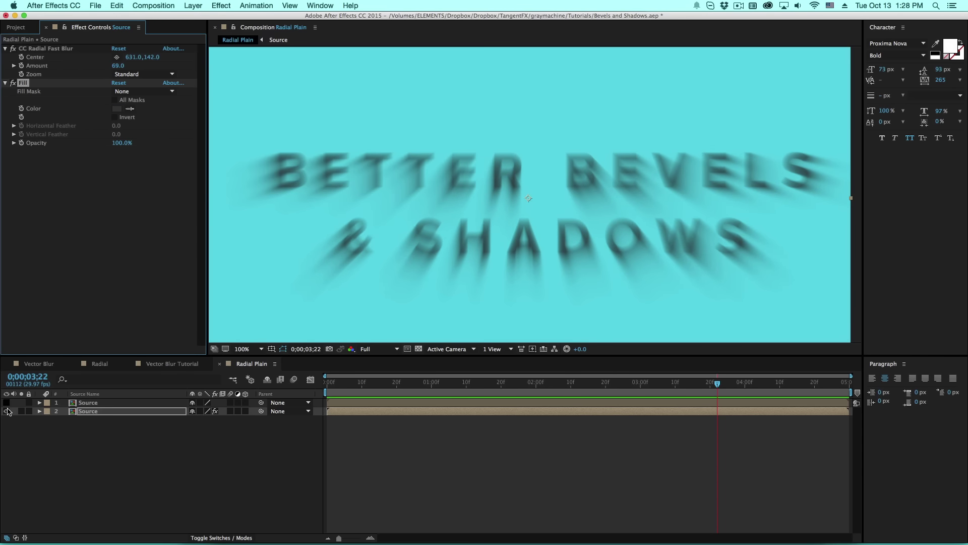
Show the top Source layer again and move the blur Center up to 626,18
left_click(6, 402)
mouse_move(523, 99)
left_mouse_down()
mouse_move(658, 90)
mouse_move(514, 35)
mouse_move(500, 300)
mouse_move(508, 93)
left_mouse_up()
left_click_drag(514, 58, 522, 26)
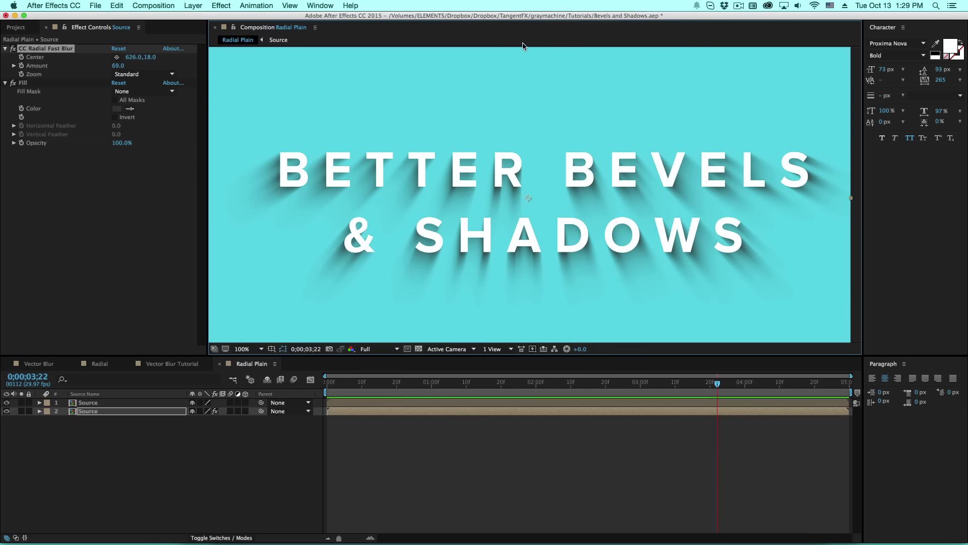
Inspect the CC Glass effect on the Vector Blur Tutorial's Source layer
left_click(172, 363)
left_click(91, 403)
key("e")
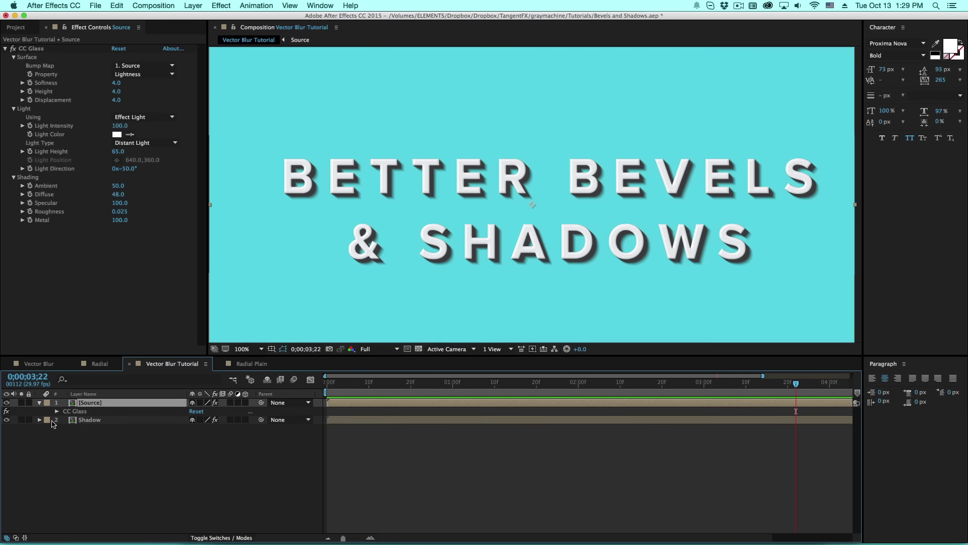
left_click(69, 411)
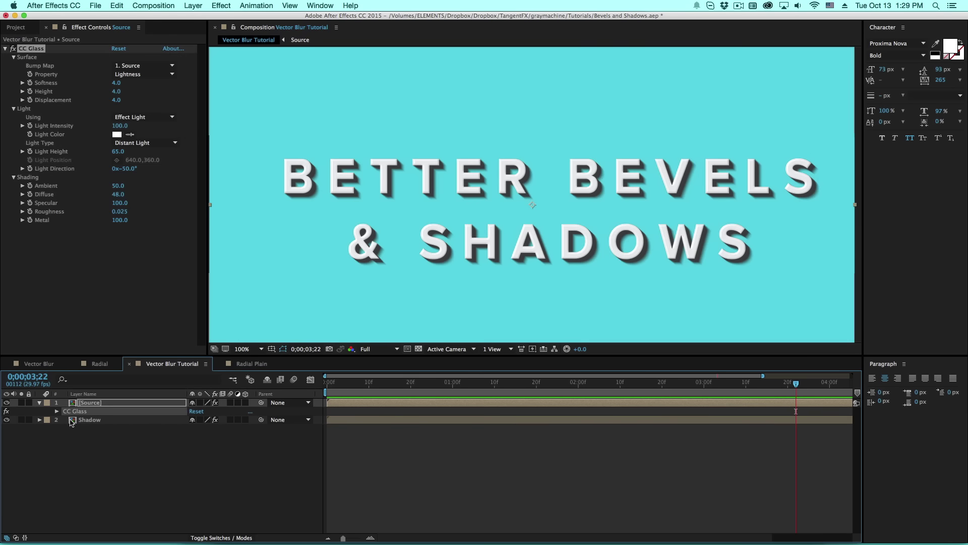
In Radial Plain, set the CC Glass Light Using option to AE Lights
left_click(248, 363)
left_click(14, 67)
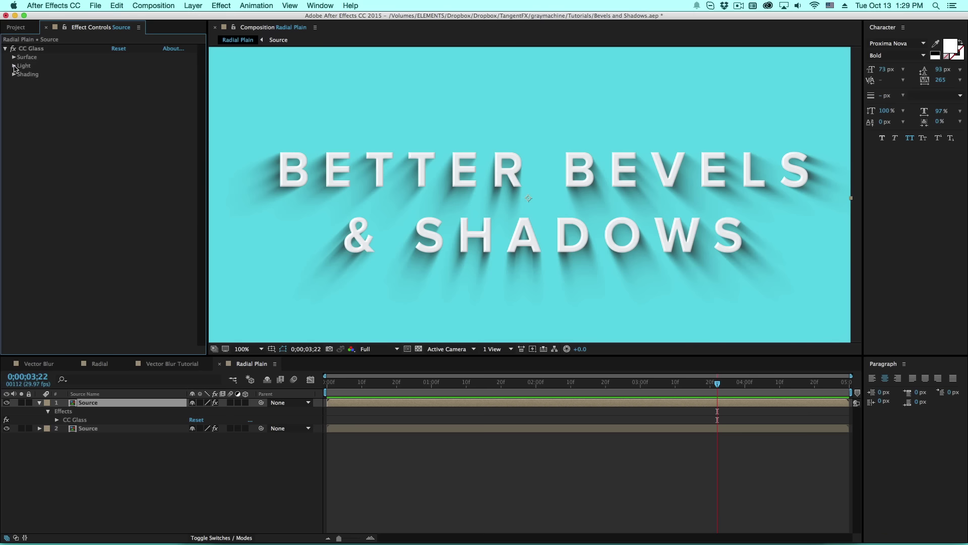
left_click(23, 68)
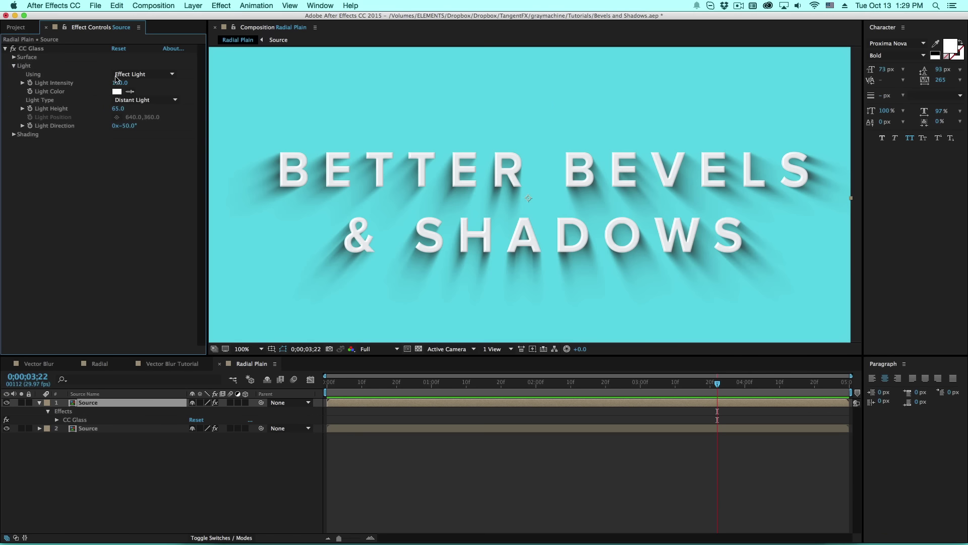
left_click(148, 75)
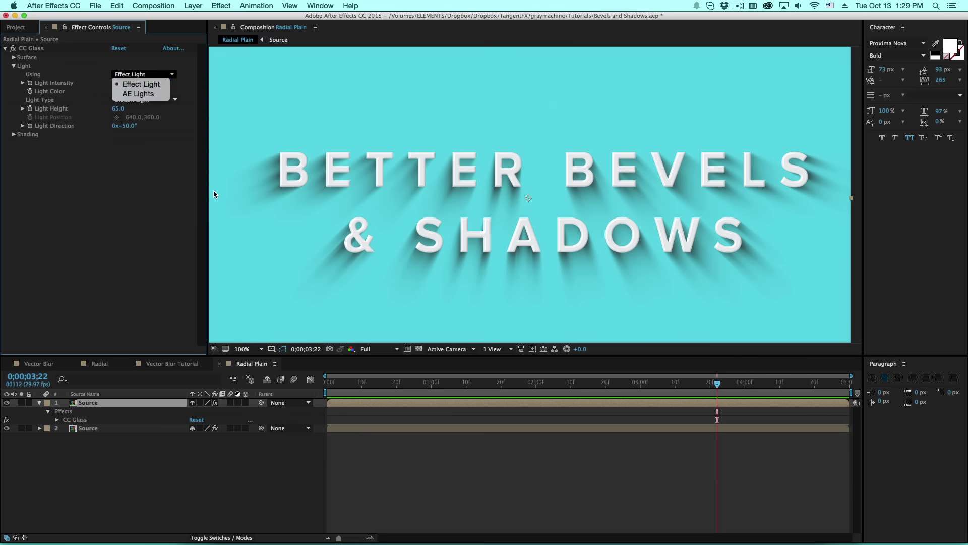
left_click(144, 94)
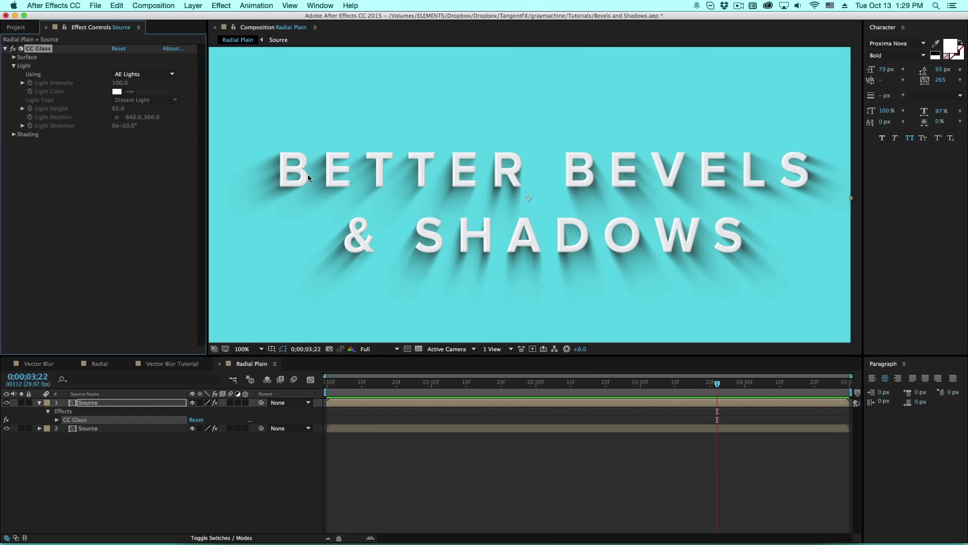
Add a new Point light, Light 1, to the composition
left_click(194, 6)
mouse_move(202, 26)
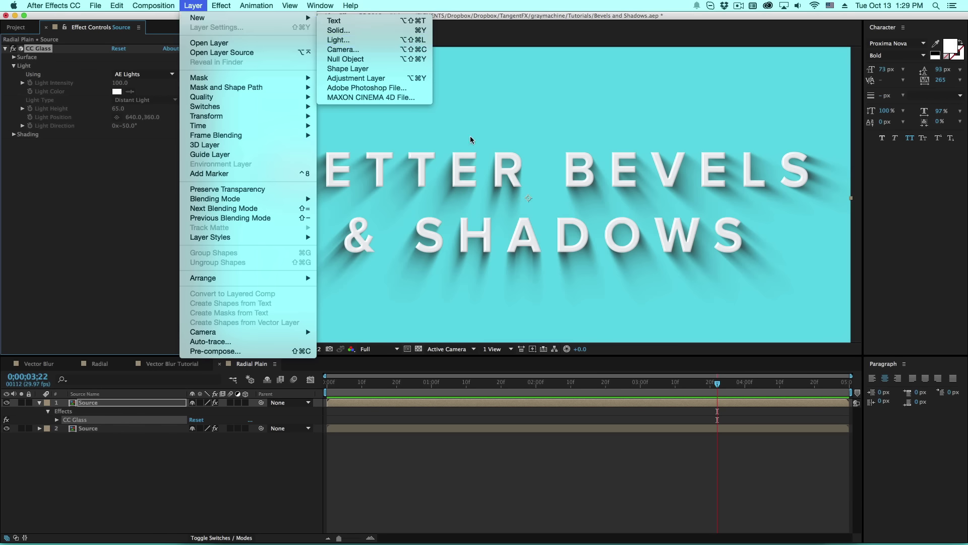
left_click(343, 45)
left_click(492, 176)
left_click(487, 195)
left_click(491, 176)
left_click(488, 205)
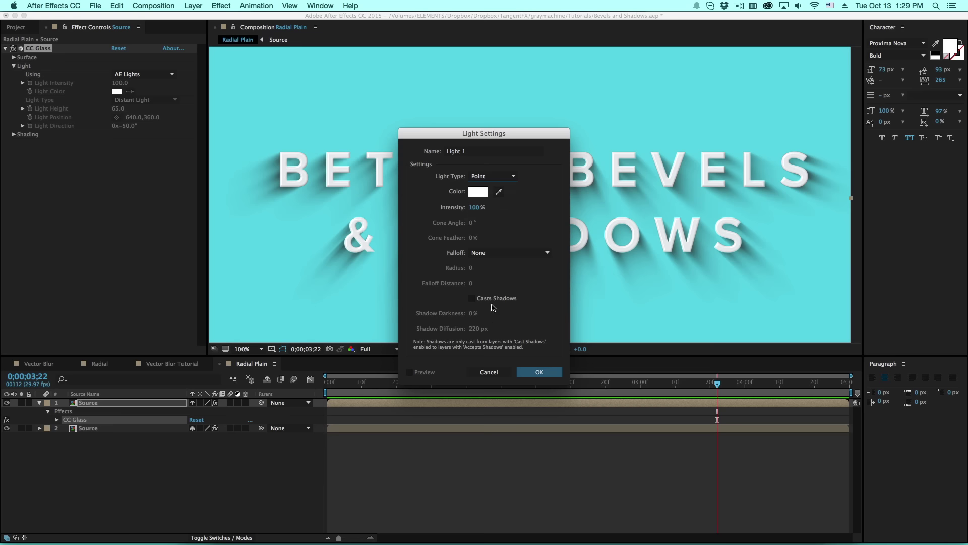
left_click(539, 372)
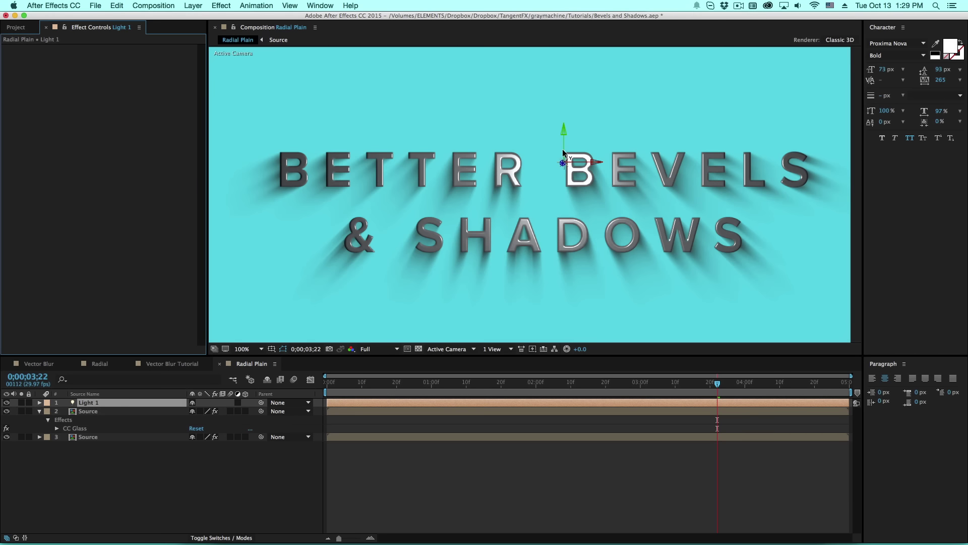
Set the Source layer's CC Glass Diffuse to 100 and Ambient to 0
left_click(571, 99)
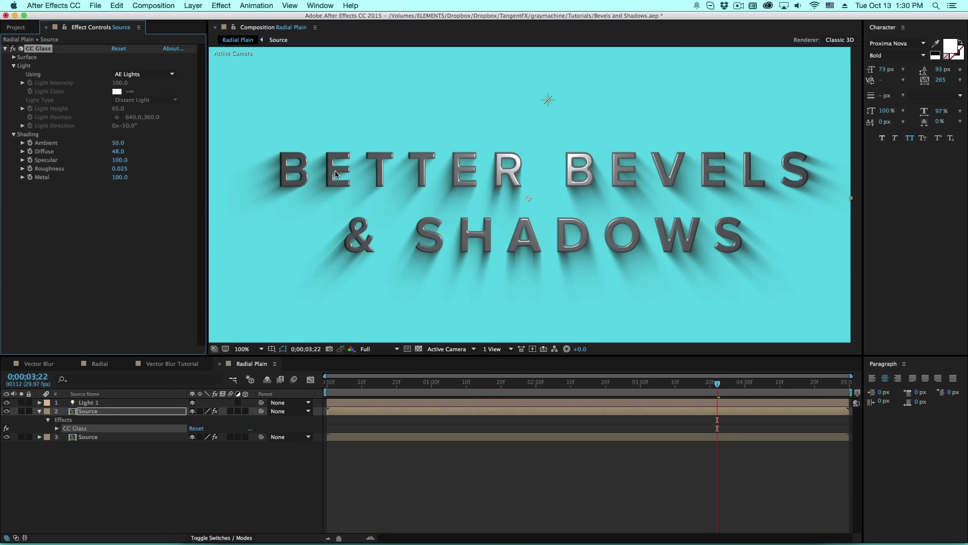
left_click(118, 151)
type("100")
key("Return")
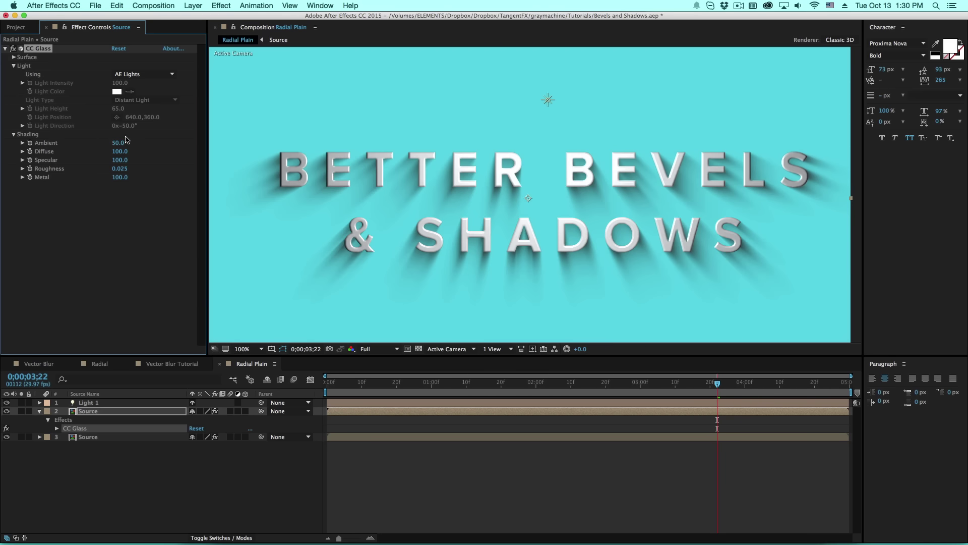
left_click_drag(118, 143, 28, 129)
left_click(110, 418)
Create a new light named Ambient with light type Ambient
left_click(194, 6)
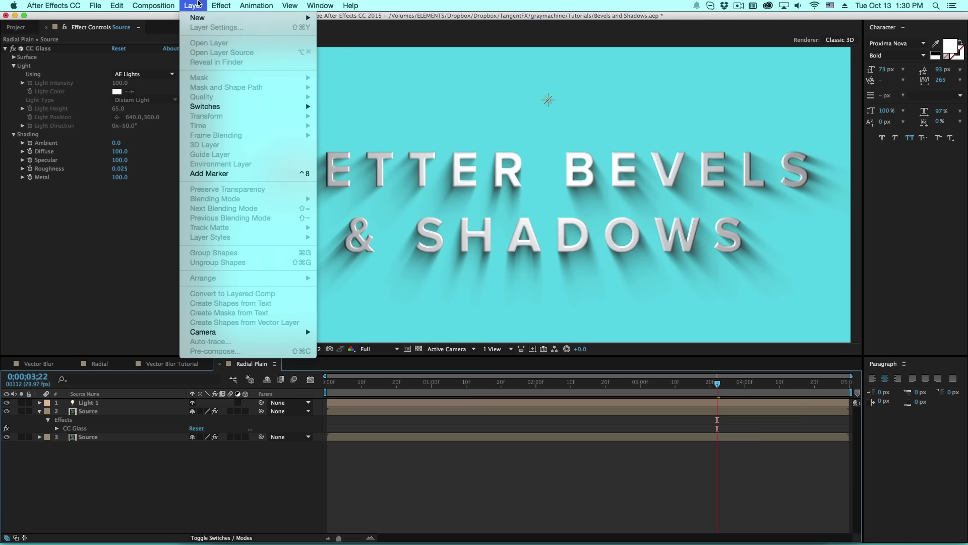
mouse_move(197, 18)
left_click(372, 53)
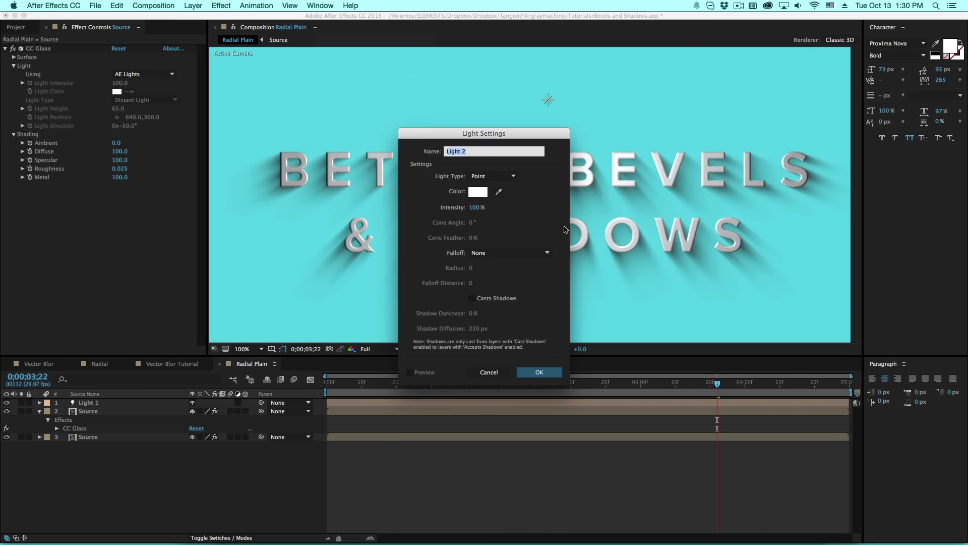
type("Ambient")
left_click(487, 176)
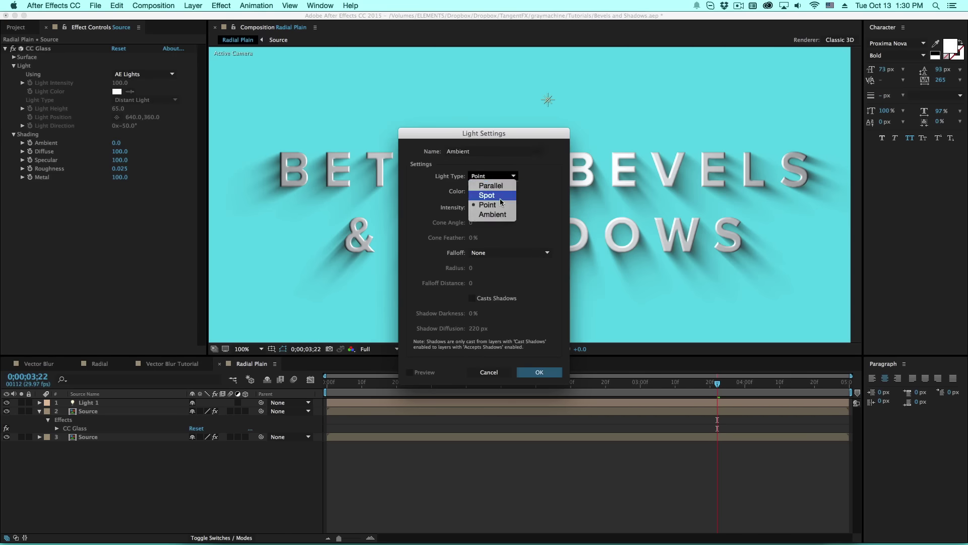
left_click(506, 217)
Make the Ambient light pale pink and raise CC Glass Ambient to 47
left_click(478, 191)
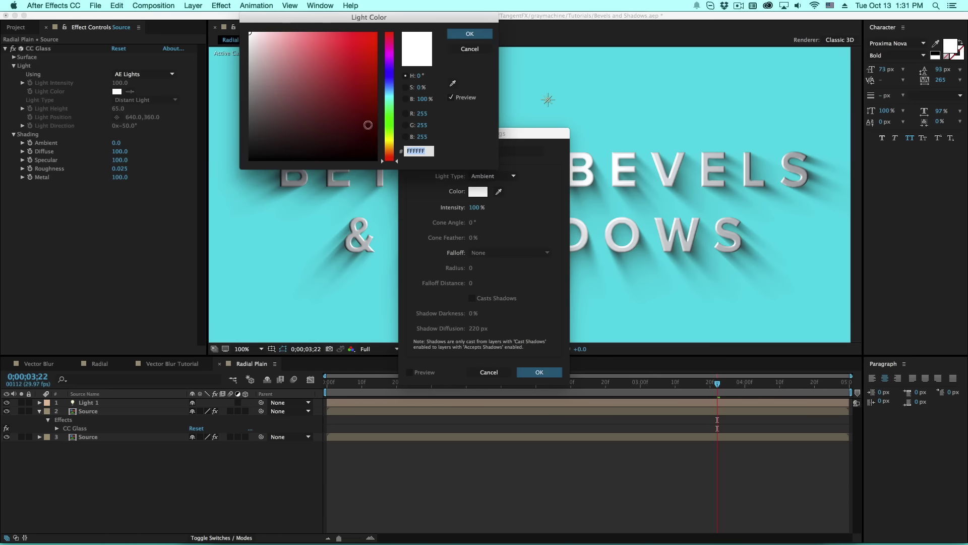
left_click_drag(390, 55, 389, 155)
left_click(269, 36)
mouse_move(269, 35)
left_mouse_down()
mouse_move(282, 36)
mouse_move(258, 38)
left_mouse_up()
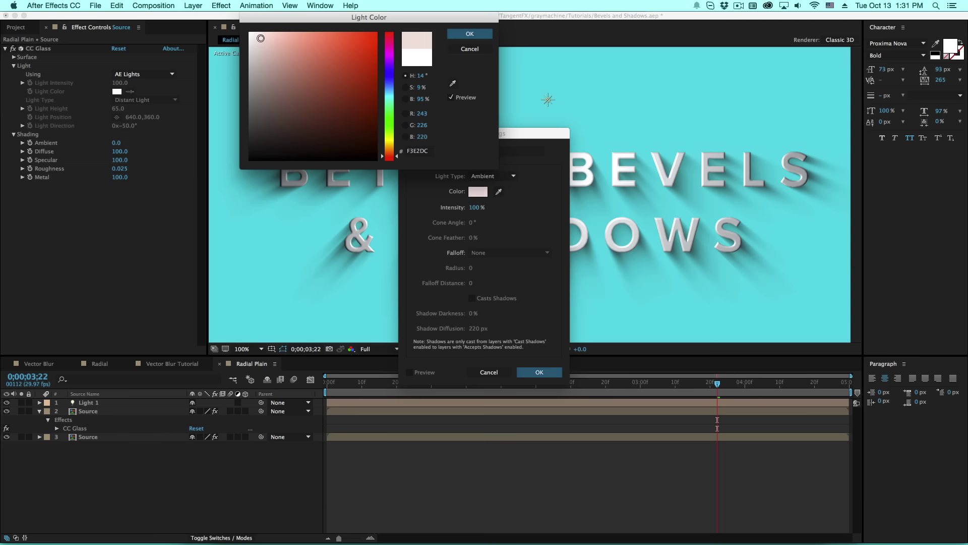
left_click(469, 34)
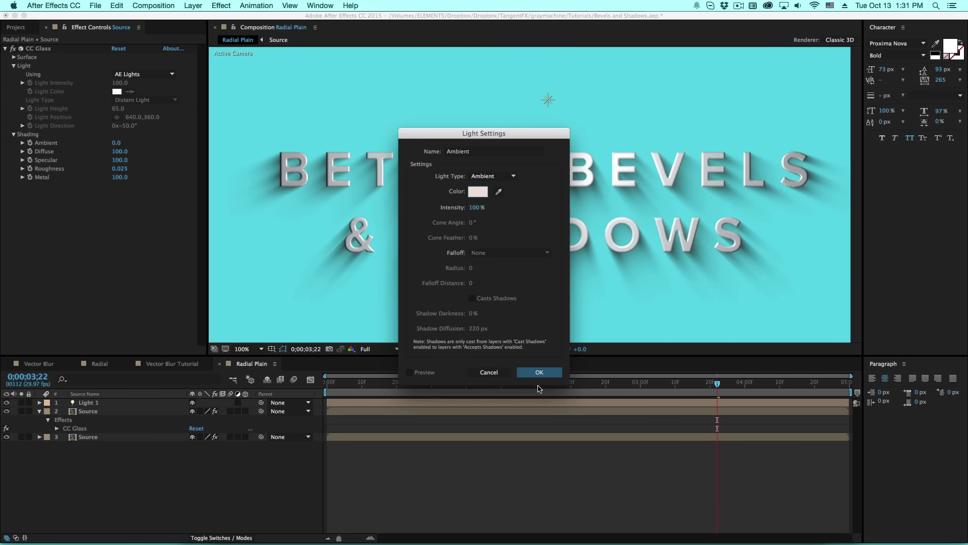
left_click(539, 372)
left_click_drag(116, 142, 59, 139)
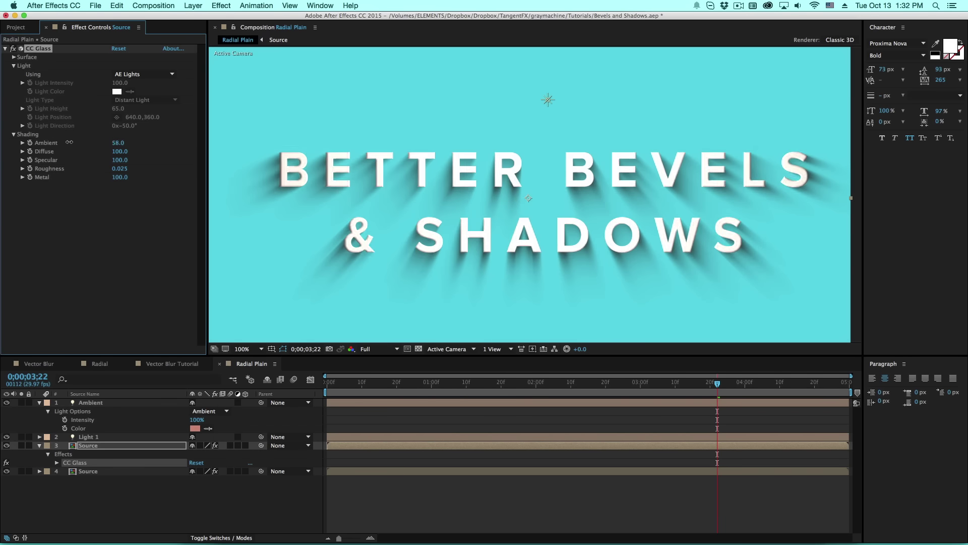
mouse_move(65, 143)
left_mouse_down()
mouse_move(147, 146)
mouse_move(112, 143)
left_mouse_up()
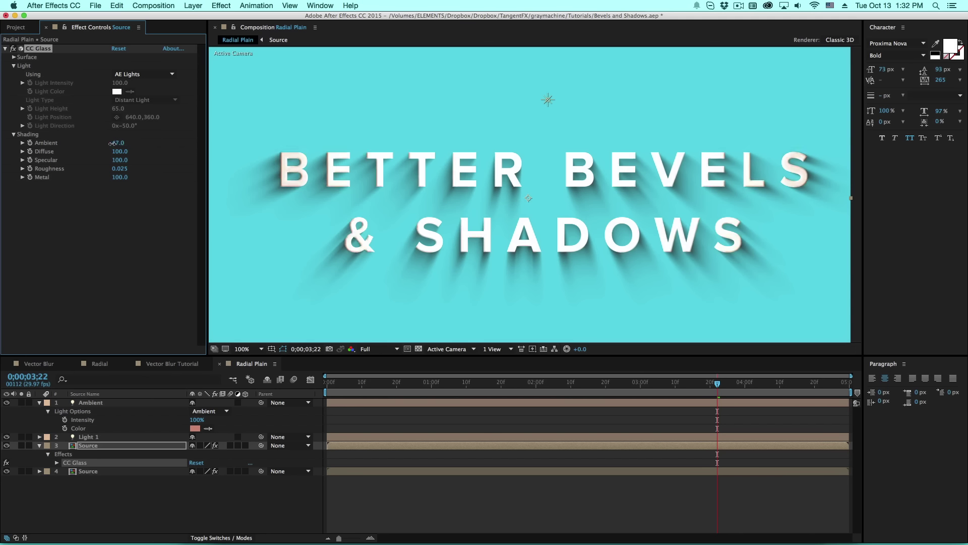
On the bottom Source shadow layer, move the radial blur Center near Light 1
left_click(548, 99)
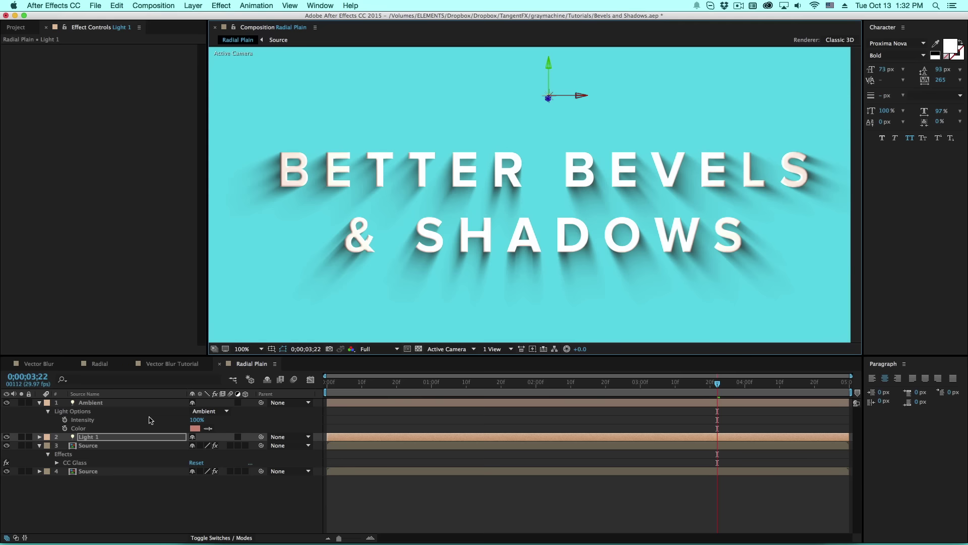
left_click(119, 403)
key("u")
left_click(119, 419)
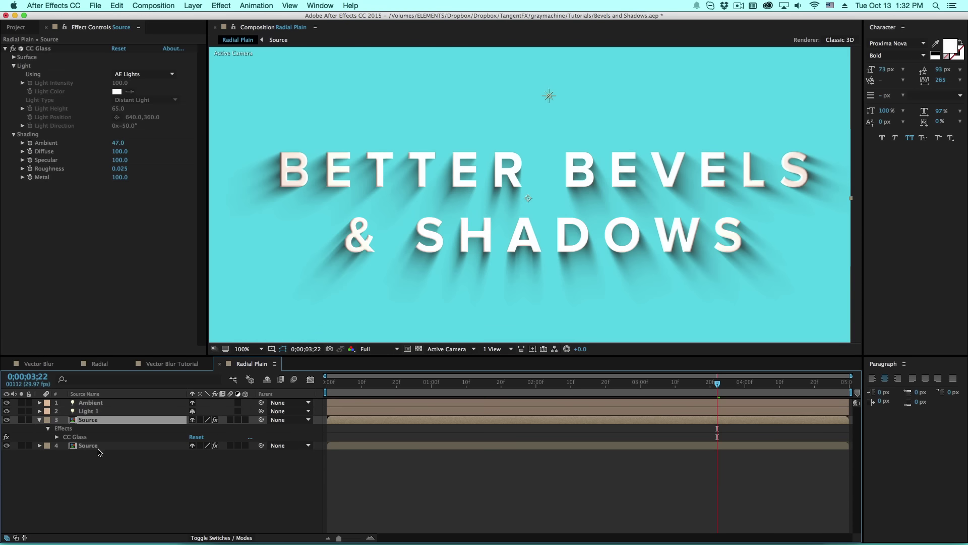
left_click(87, 445)
key("e")
left_click(117, 57)
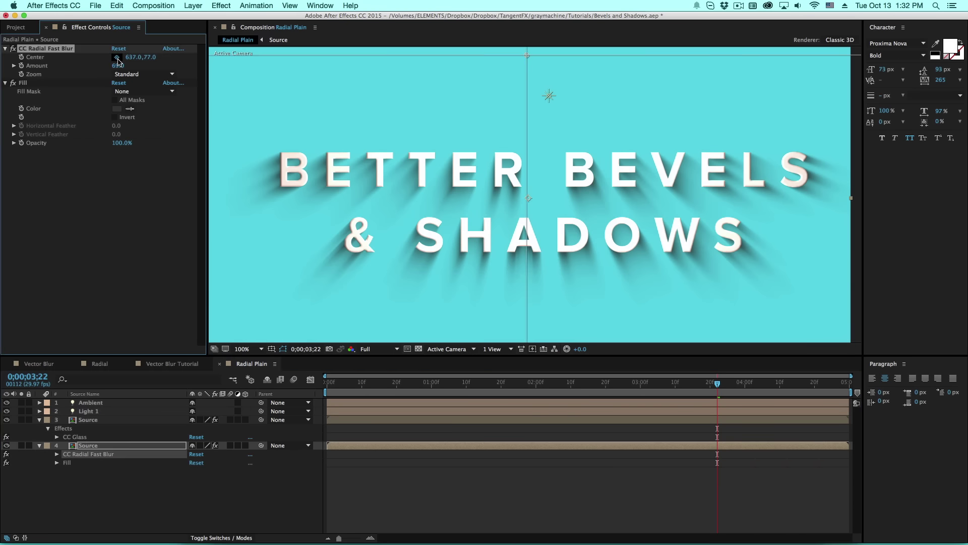
left_click(427, 117)
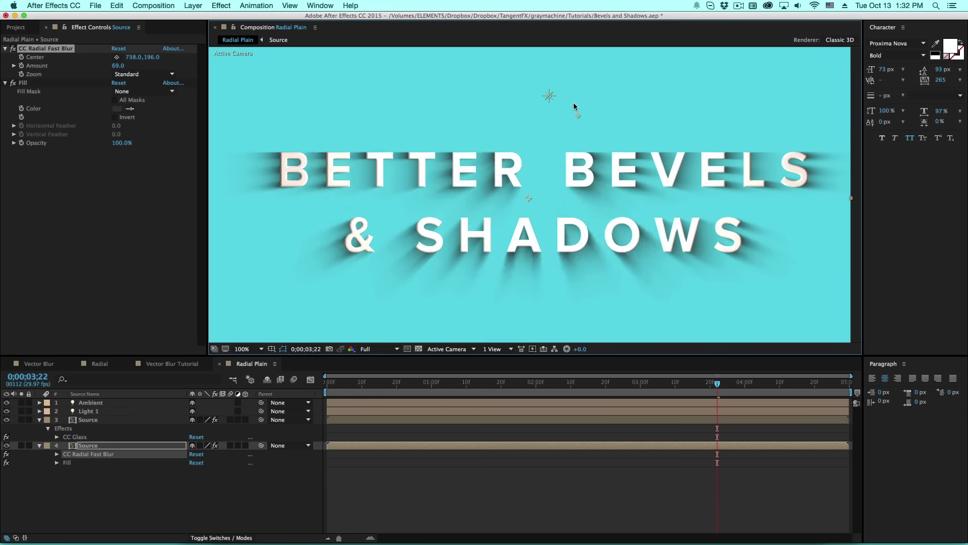
left_click_drag(556, 101, 554, 96)
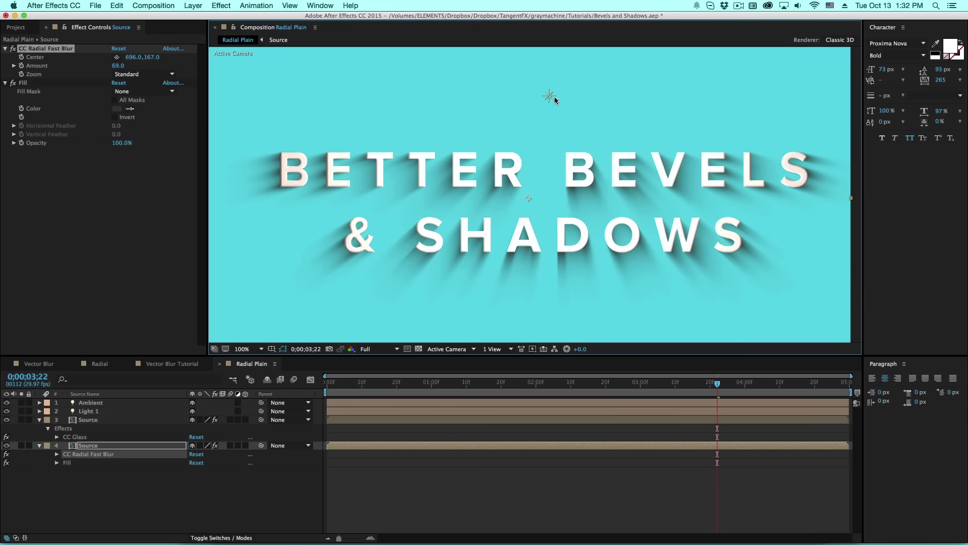
Link the Center via an expression to Light 1, wrapped in toComp([0,0,0])
left_click(21, 57)
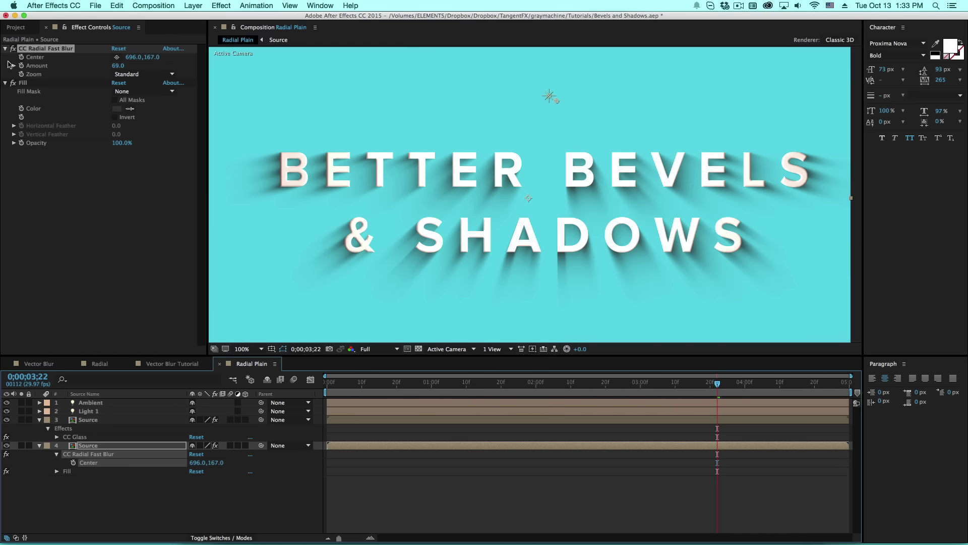
left_click(21, 57, "alt")
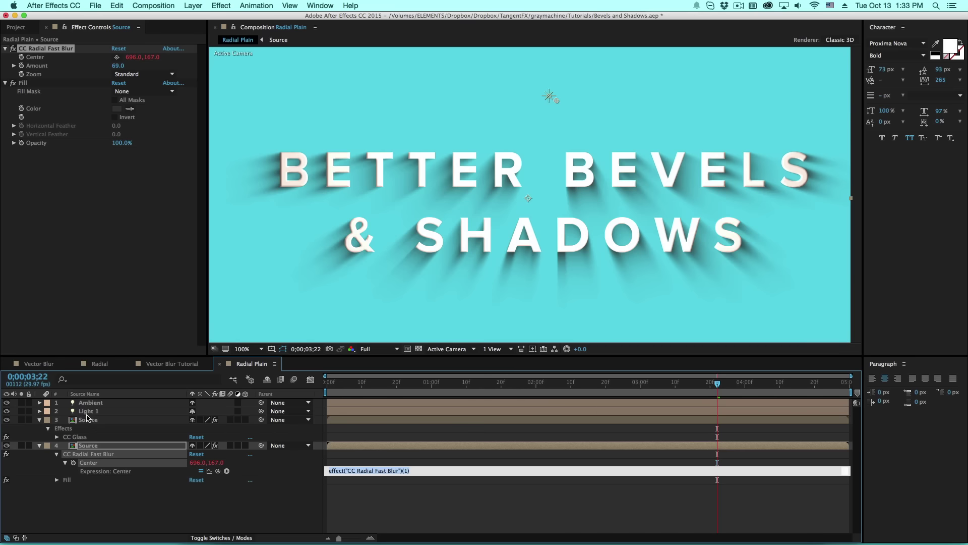
left_click_drag(218, 470, 99, 411)
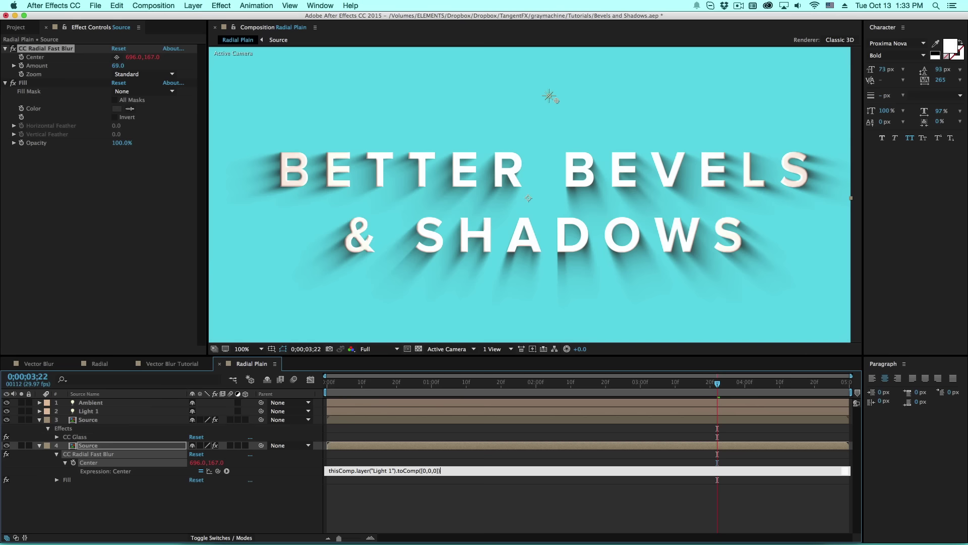
left_click_drag(550, 97, 568, 77)
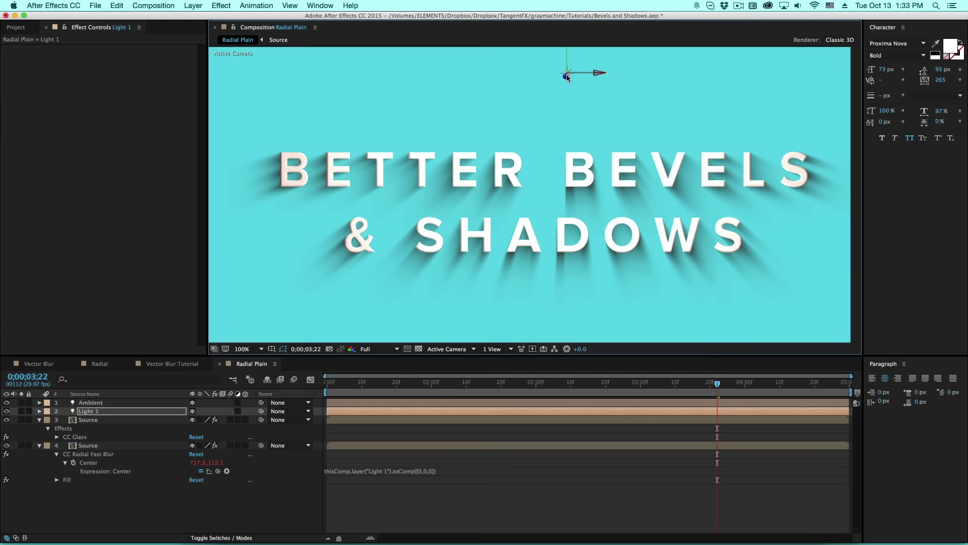
left_click(373, 471)
Drag Light 1 near the top edge, shifting the blur Center to about 610,33
left_click(370, 507)
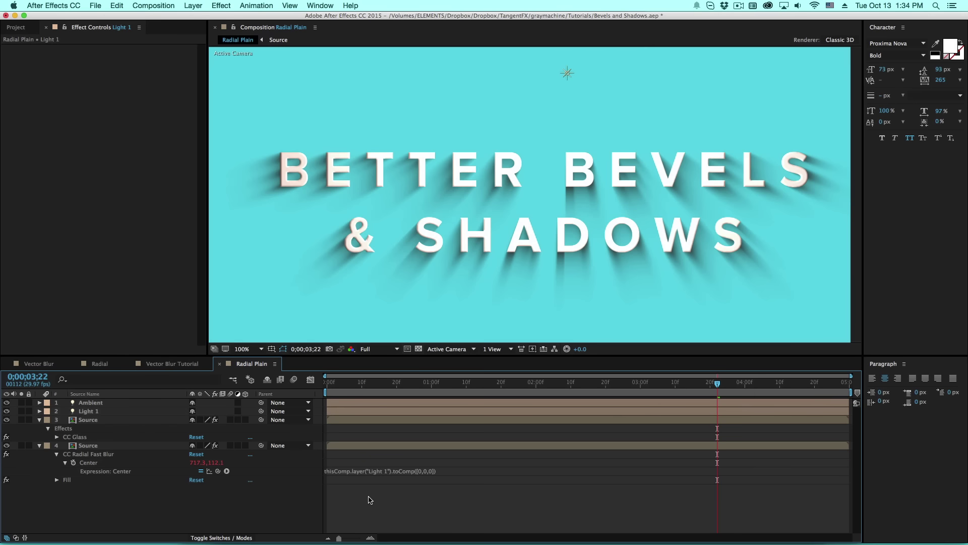
left_click(573, 82)
left_click_drag(573, 82, 499, 94)
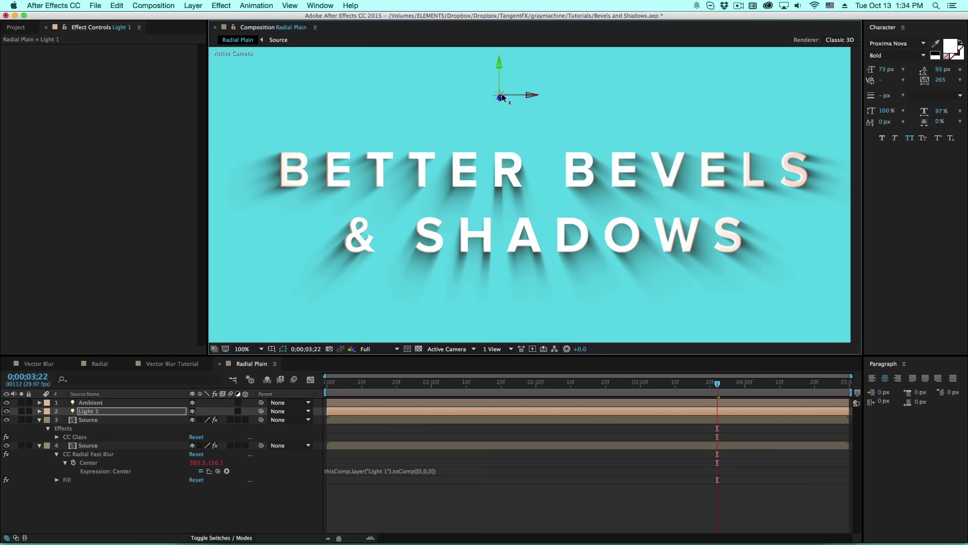
mouse_move(501, 97)
left_mouse_down()
mouse_move(555, 83)
mouse_move(641, 104)
mouse_move(376, 83)
mouse_move(406, 57)
mouse_move(411, 111)
mouse_move(689, 91)
mouse_move(391, 81)
mouse_move(239, 149)
mouse_move(496, 270)
mouse_move(655, 81)
mouse_move(531, 50)
mouse_move(571, 58)
left_mouse_up()
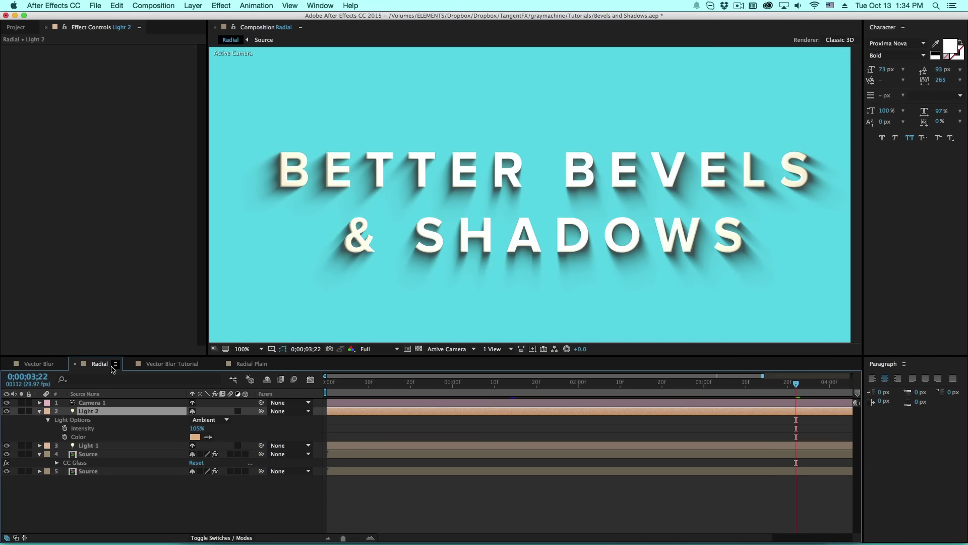
left_click(262, 364)
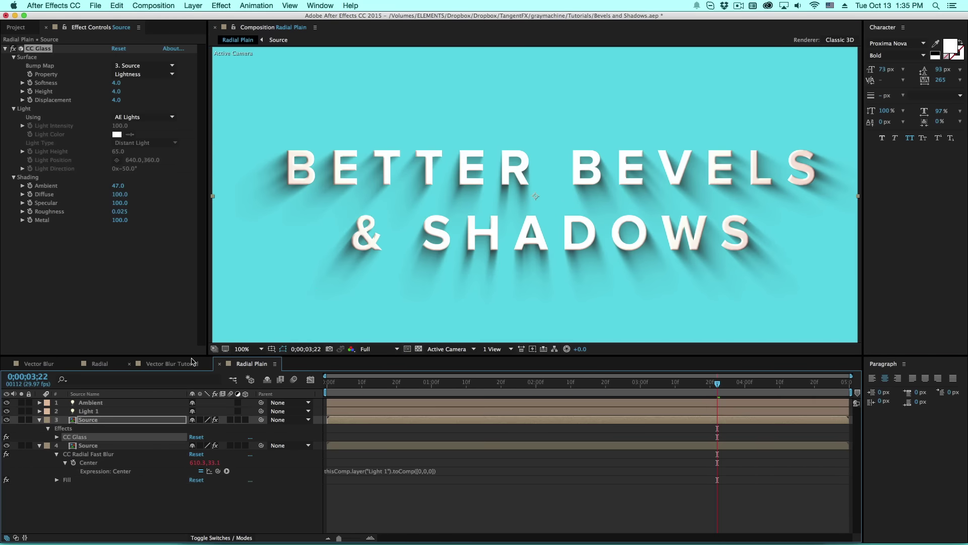
Return to the Vector Blur Tutorial composition tab
left_click(174, 365)
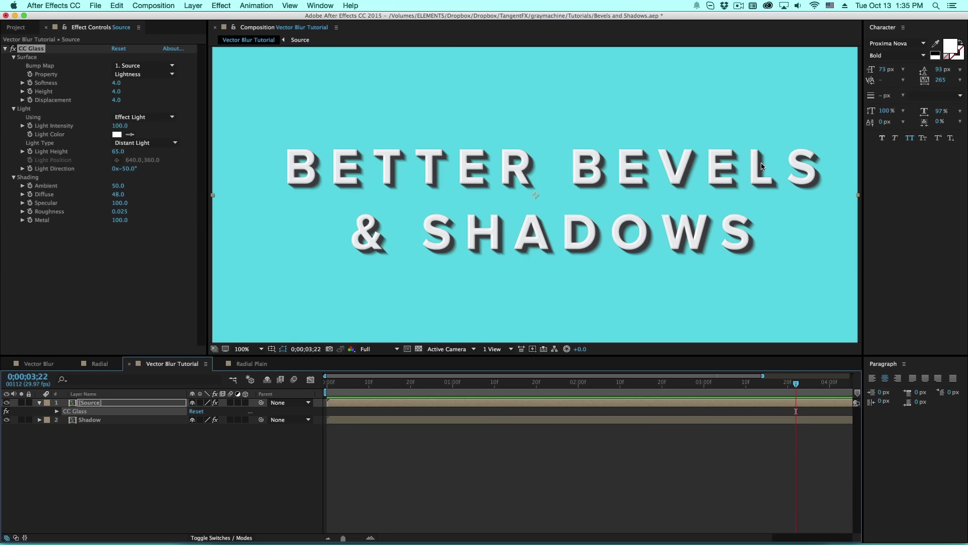